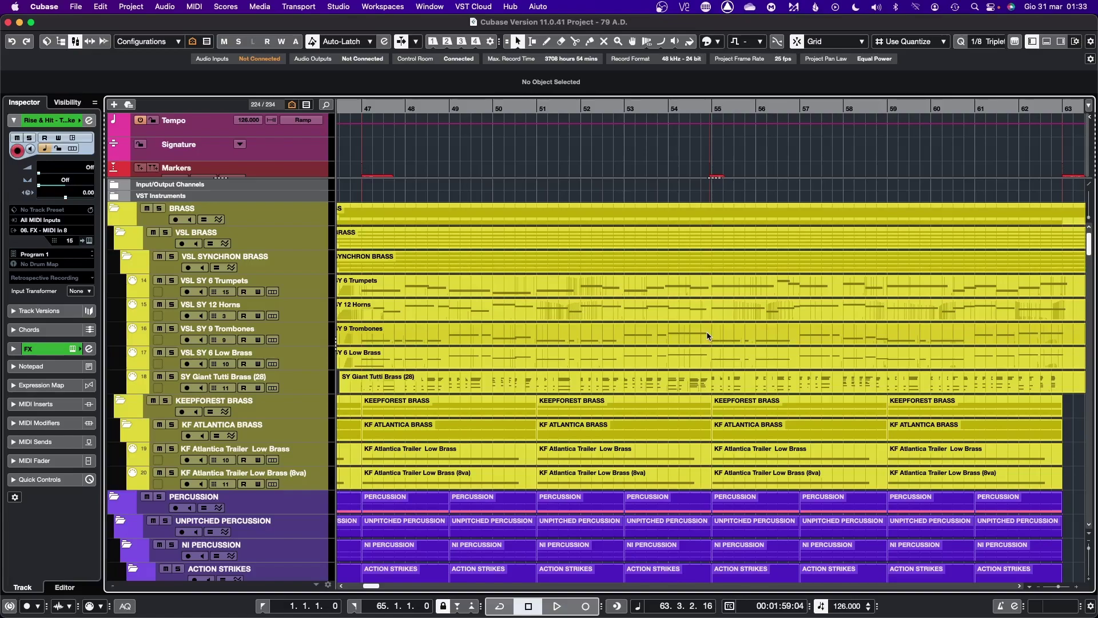
Scroll through the track list back up to the VSL SY 6 Trumpets track.
{"action": "scroll", "coordinate": [521, 370], "scroll_direction": "left", "scroll_amount": 1}
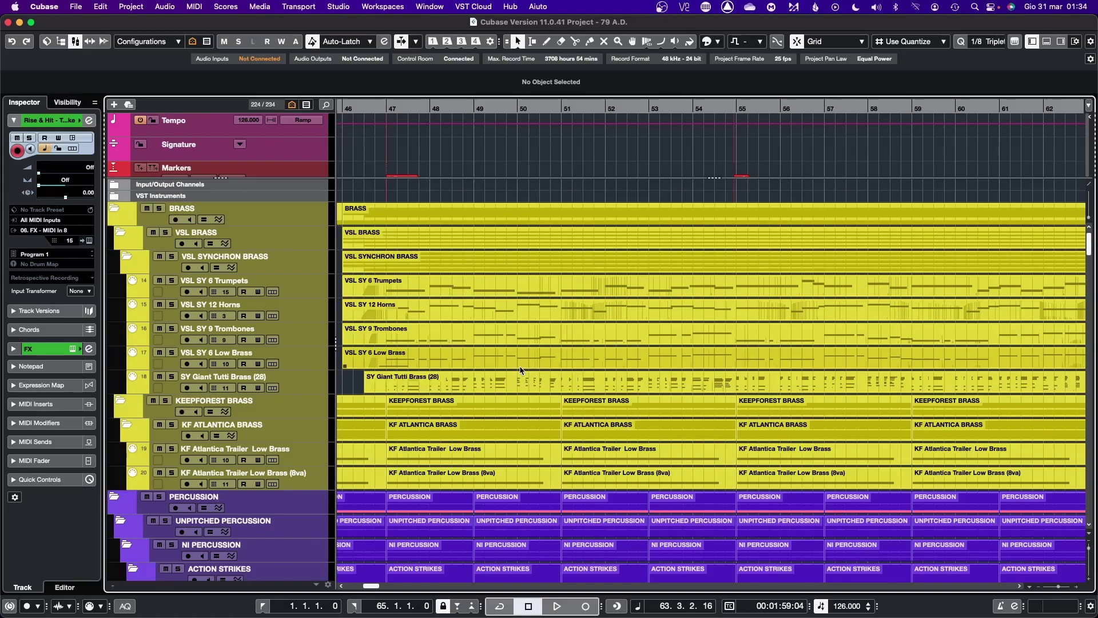
{"action": "scroll", "coordinate": [521, 370], "scroll_direction": "down", "scroll_amount": 20}
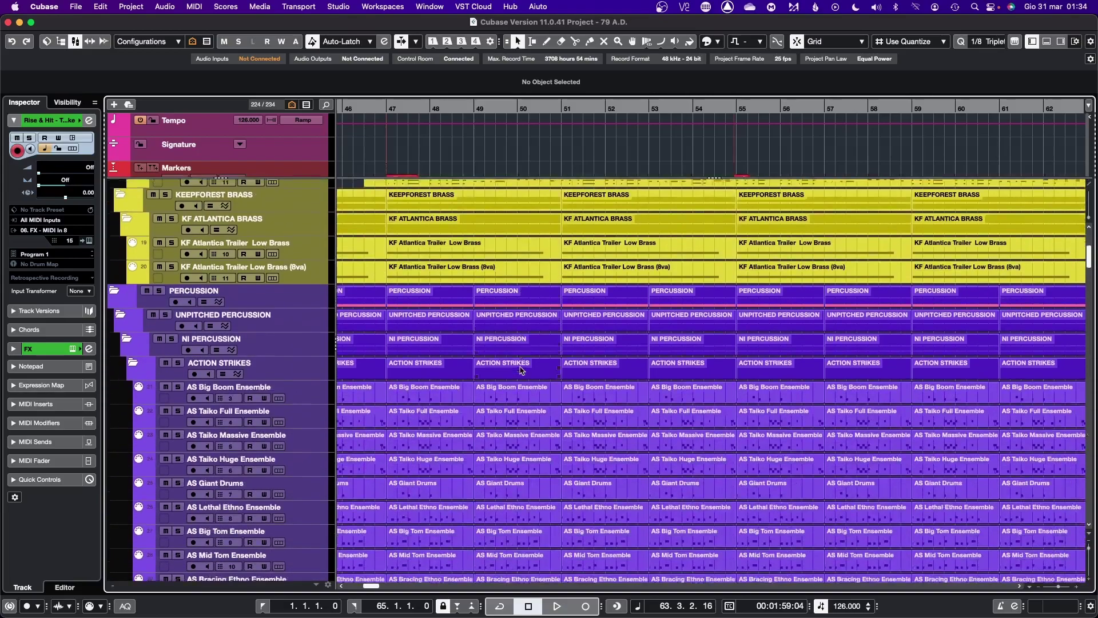
{"action": "scroll", "coordinate": [520, 370], "scroll_direction": "down", "scroll_amount": 20}
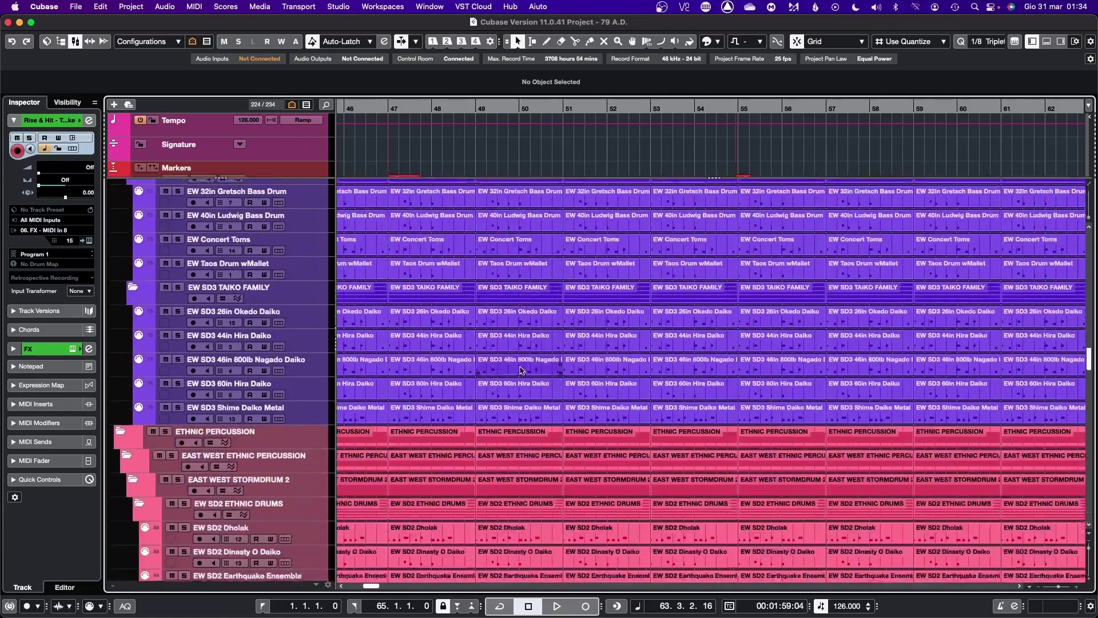
{"action": "scroll", "coordinate": [521, 370], "scroll_direction": "up", "scroll_amount": 10}
{"action": "scroll", "coordinate": [521, 370], "scroll_direction": "down", "scroll_amount": 15}
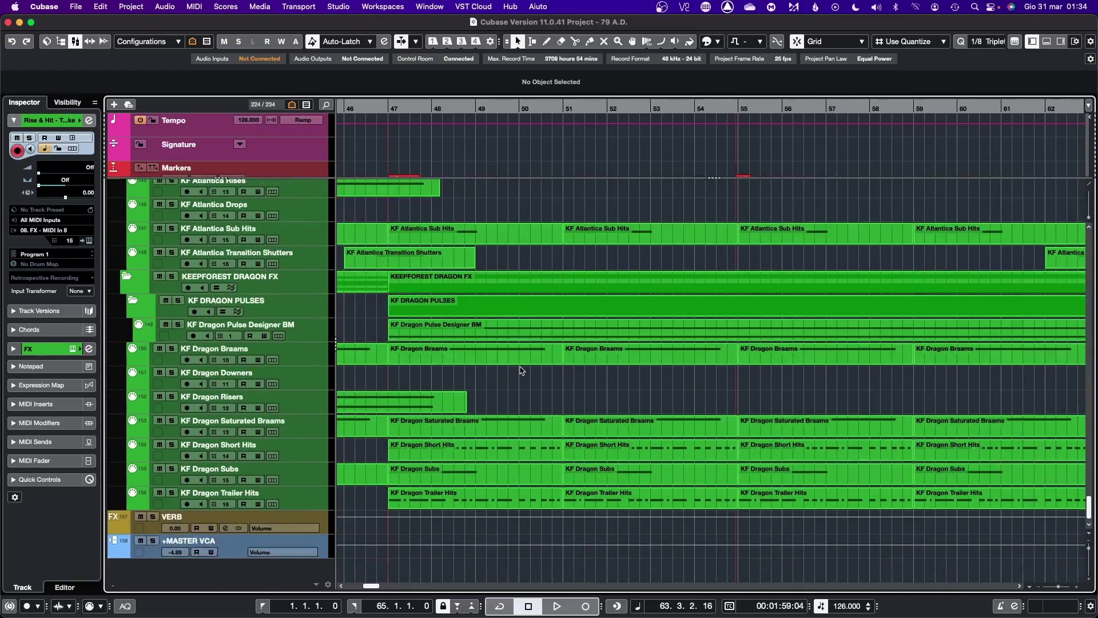
{"action": "scroll", "coordinate": [520, 370], "scroll_direction": "up", "scroll_amount": 5}
{"action": "scroll", "coordinate": [521, 370], "scroll_direction": "up", "scroll_amount": 20}
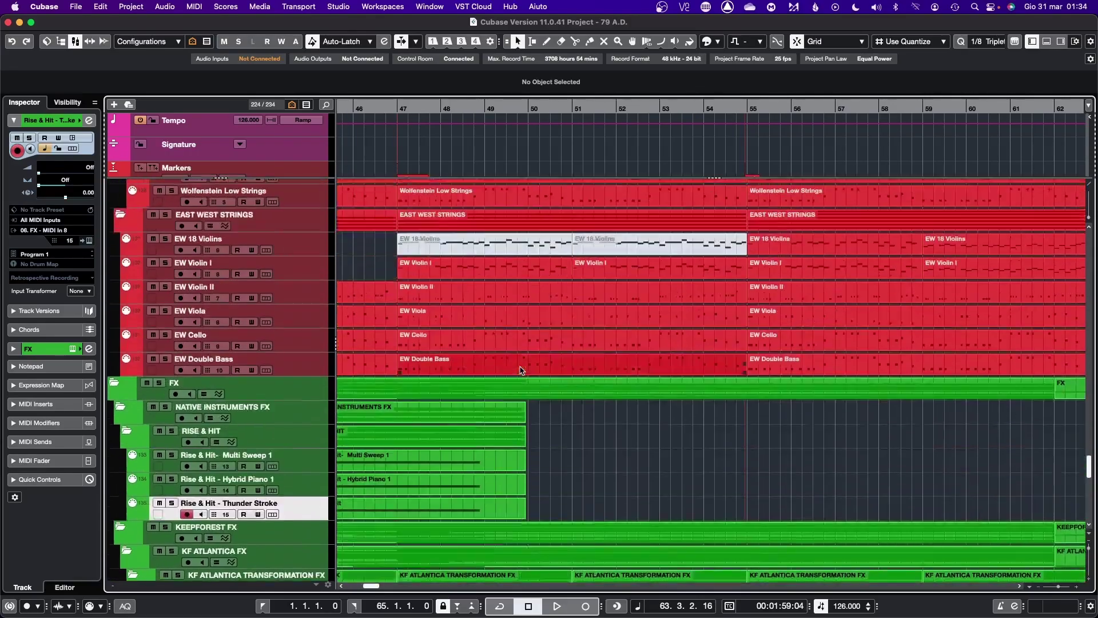
{"action": "scroll", "coordinate": [521, 370], "scroll_direction": "up", "scroll_amount": 15}
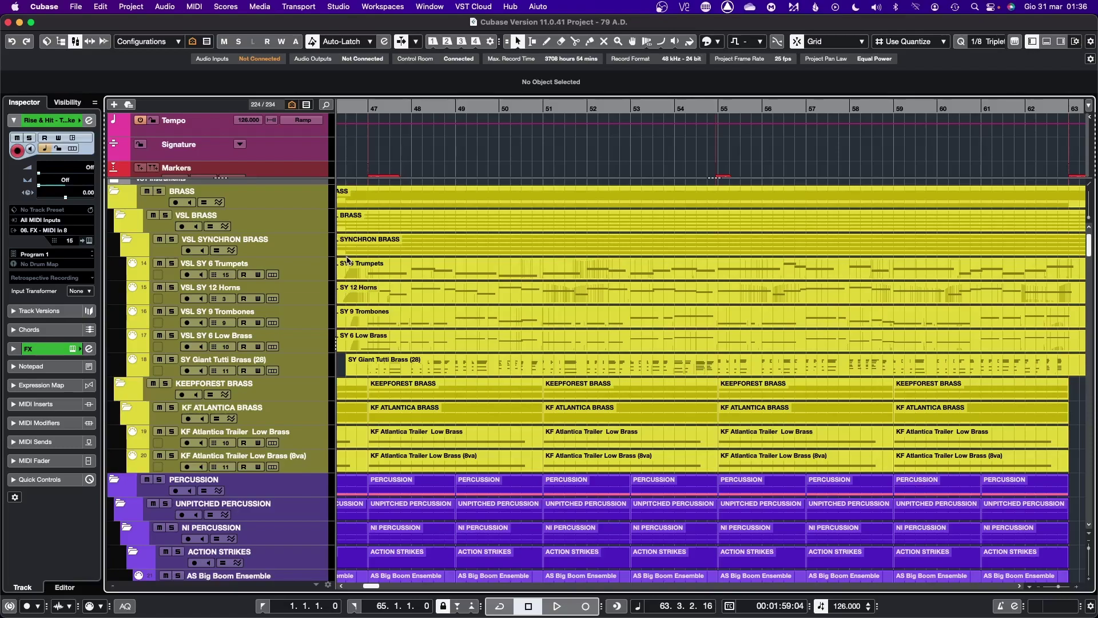
{"action": "scroll", "coordinate": [347, 260], "scroll_direction": "up", "scroll_amount": 1}
Manually rename four tracks 01, 02, 03 and 04, then undo the renaming.
{"action": "double_click", "coordinate": [214, 280]}
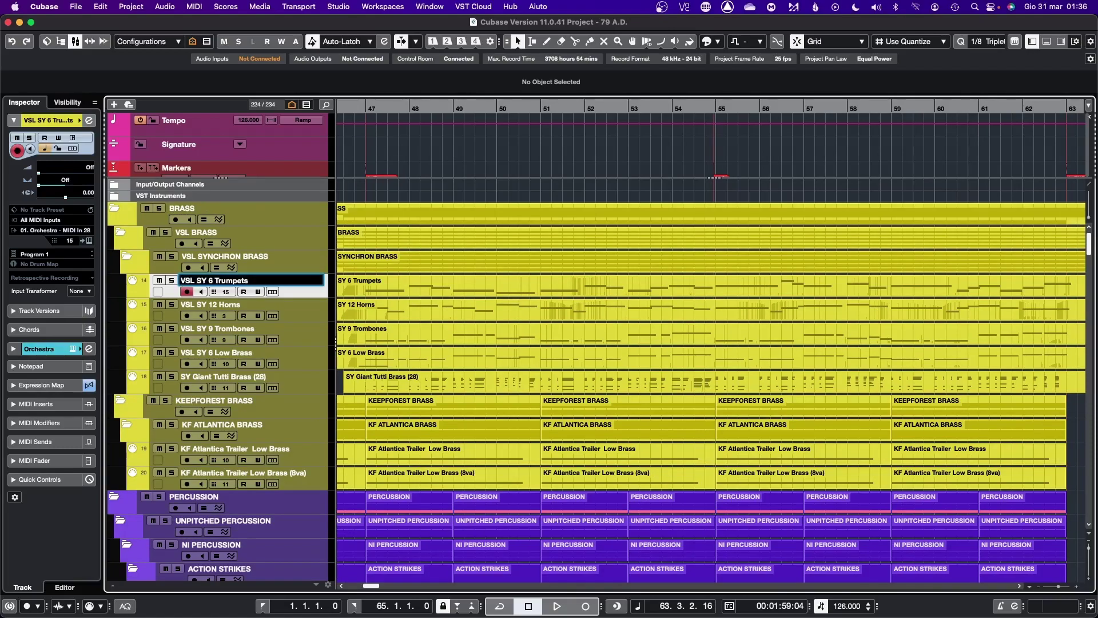
{"action": "type", "text": "01"}
{"action": "key", "text": "Tab"}
{"action": "type", "text": "02"}
{"action": "key", "text": "Tab"}
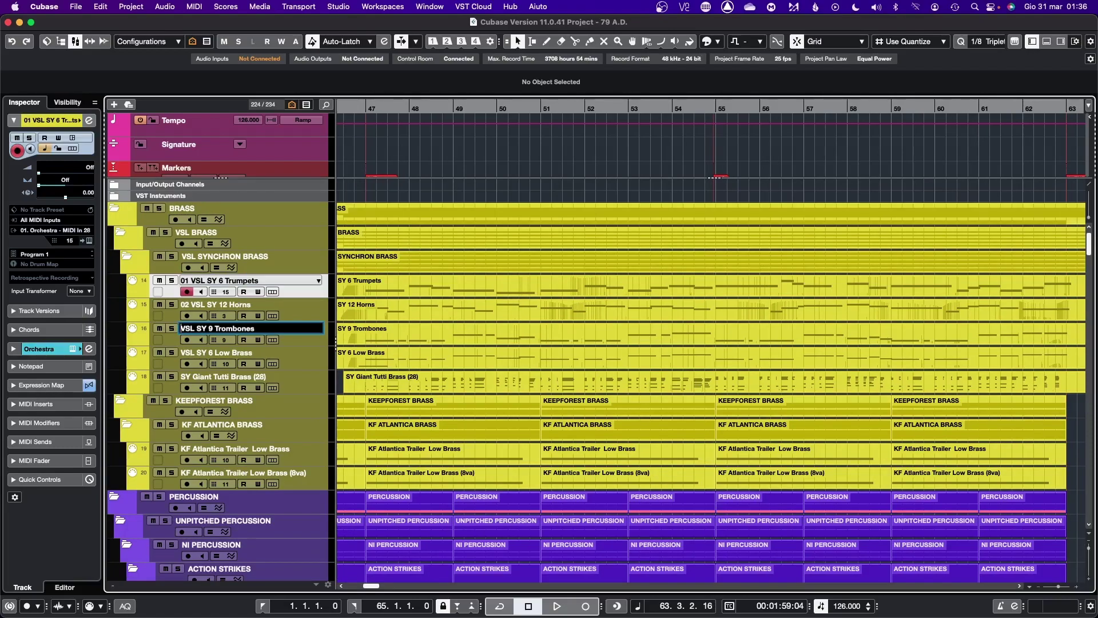
{"action": "type", "text": "03"}
{"action": "key", "text": "Tab"}
{"action": "type", "text": "04"}
{"action": "key", "text": "Return"}
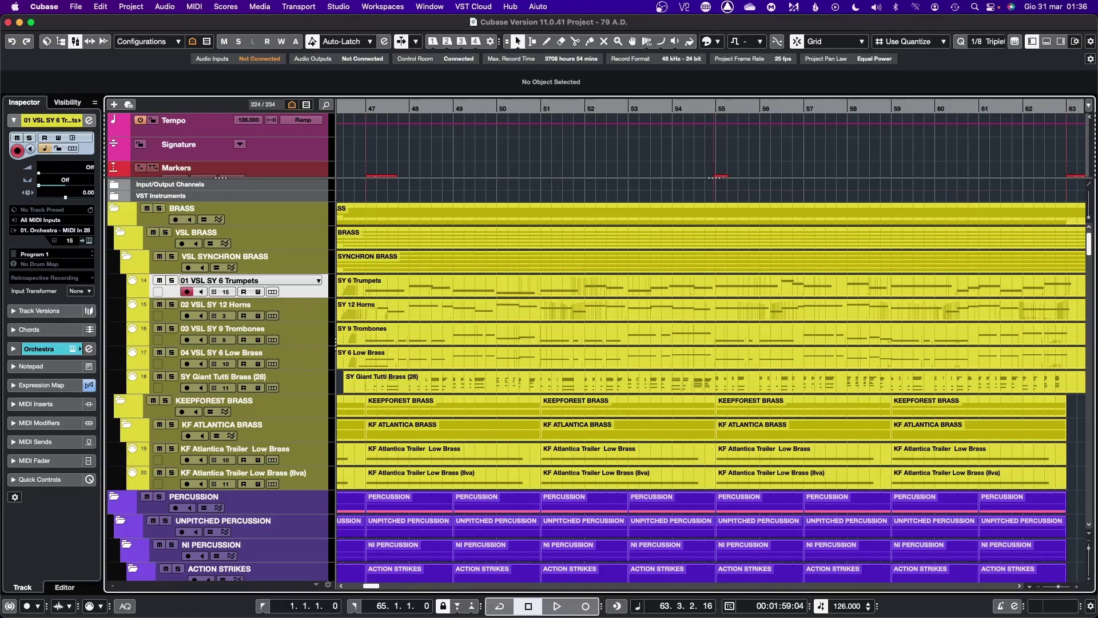
{"action": "key", "text": "super+z"}
{"action": "key", "text": "super+z"}
{"action": "key", "text": "super+z"}
{"action": "key", "text": "super+z"}
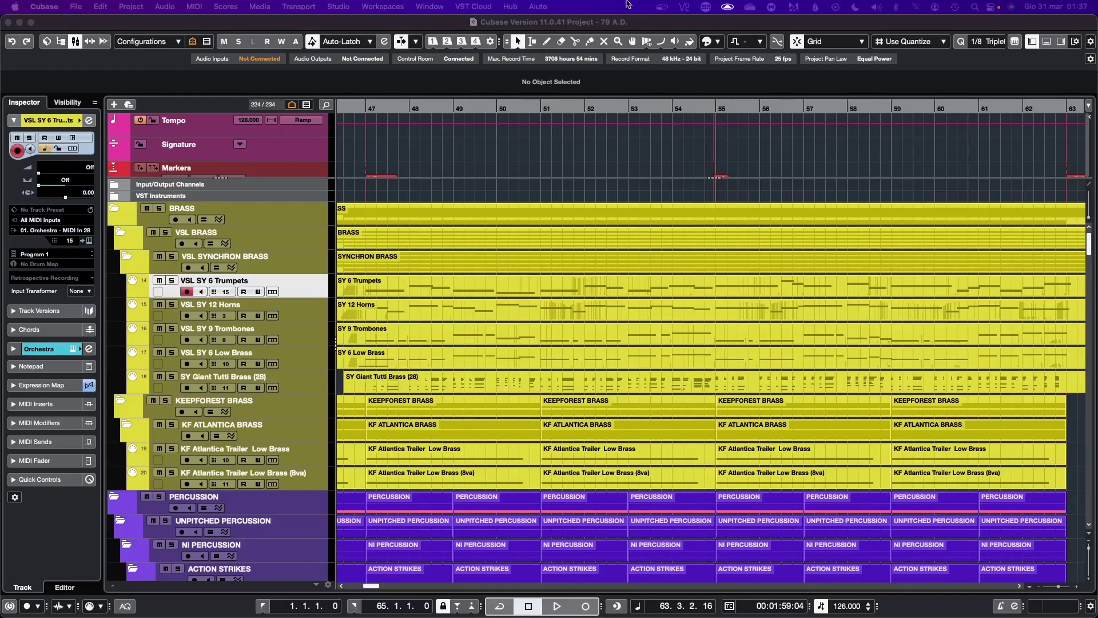
Open the Project Logical Editor setup from the Project menu.
{"action": "left_click", "coordinate": [136, 7]}
{"action": "left_click", "coordinate": [137, 8]}
{"action": "left_click", "coordinate": [137, 9]}
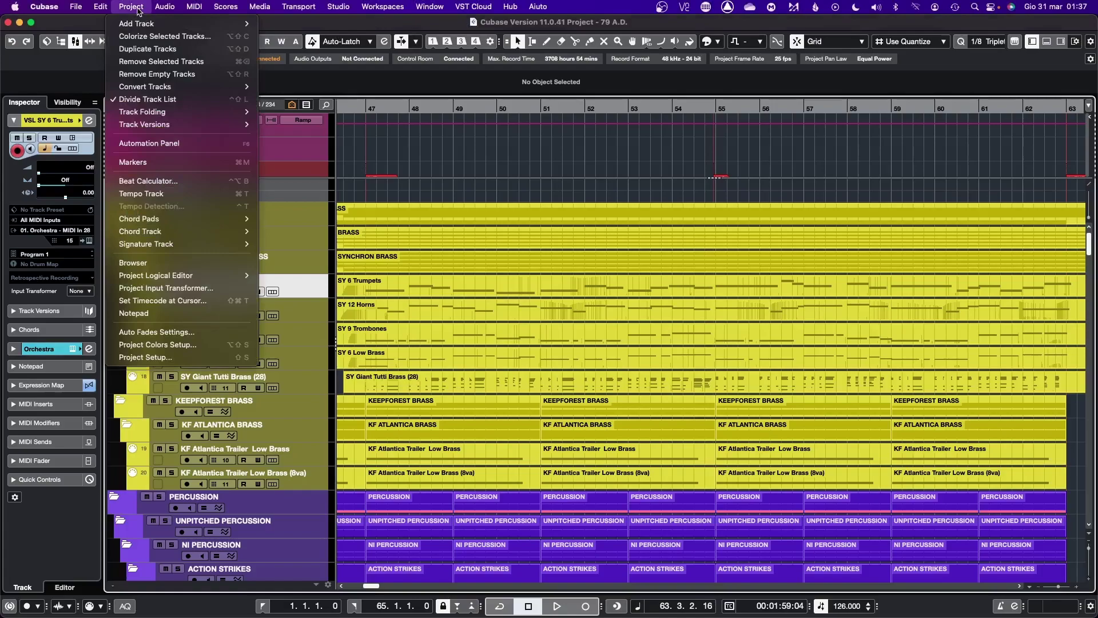
{"action": "mouse_move", "coordinate": [235, 277]}
{"action": "left_click", "coordinate": [277, 276]}
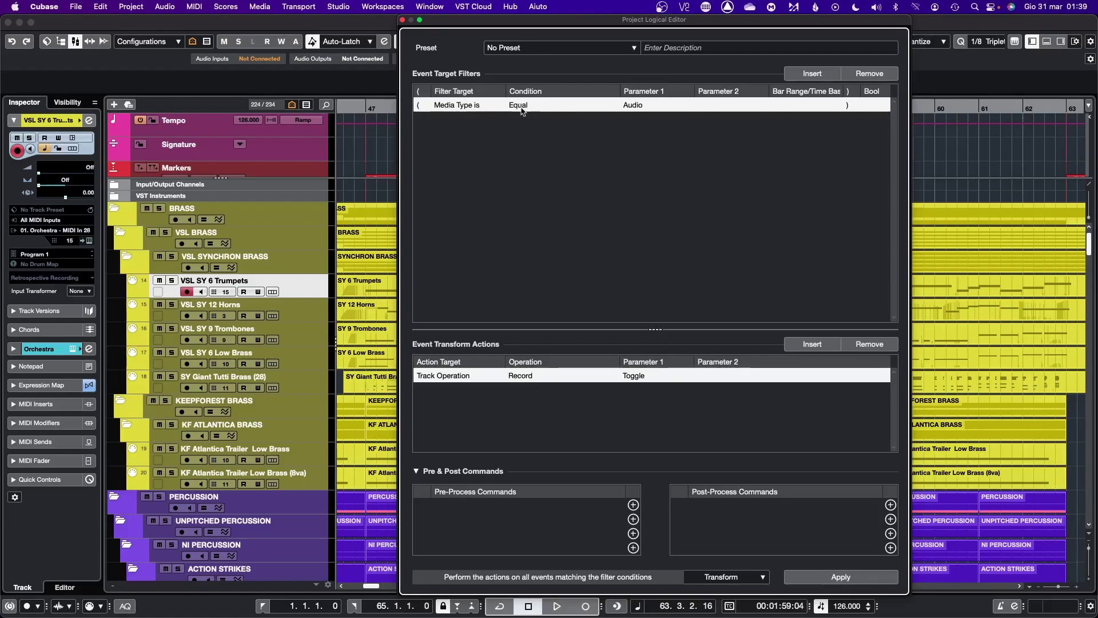
Set the filter to Media Type Equal MIDI, then add and delete a second filter row.
{"action": "left_click", "coordinate": [632, 105]}
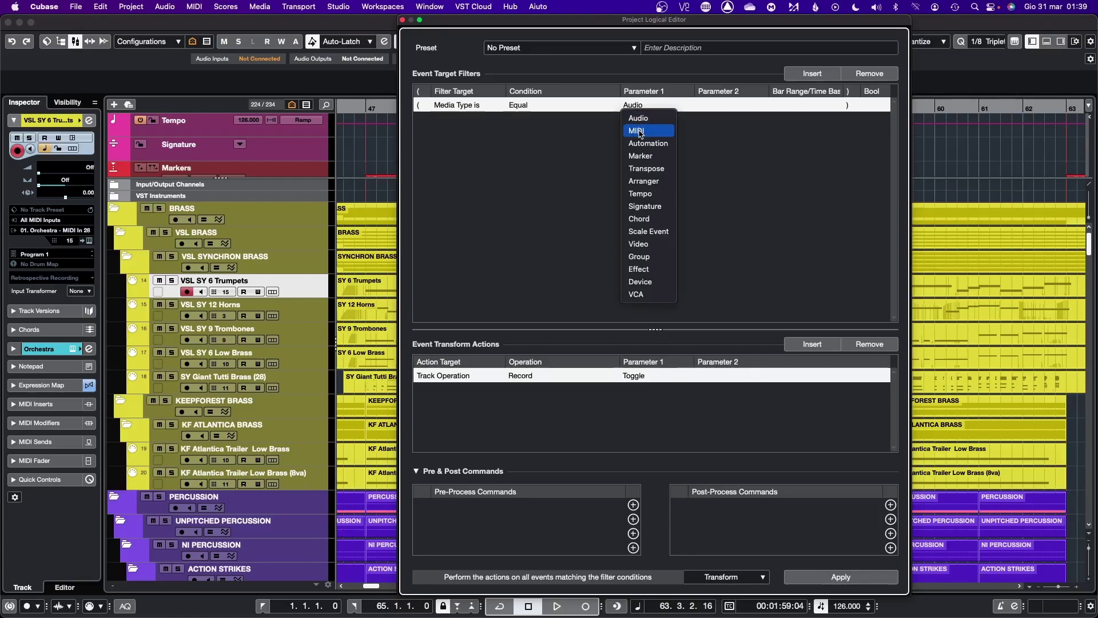
{"action": "key", "text": "Escape"}
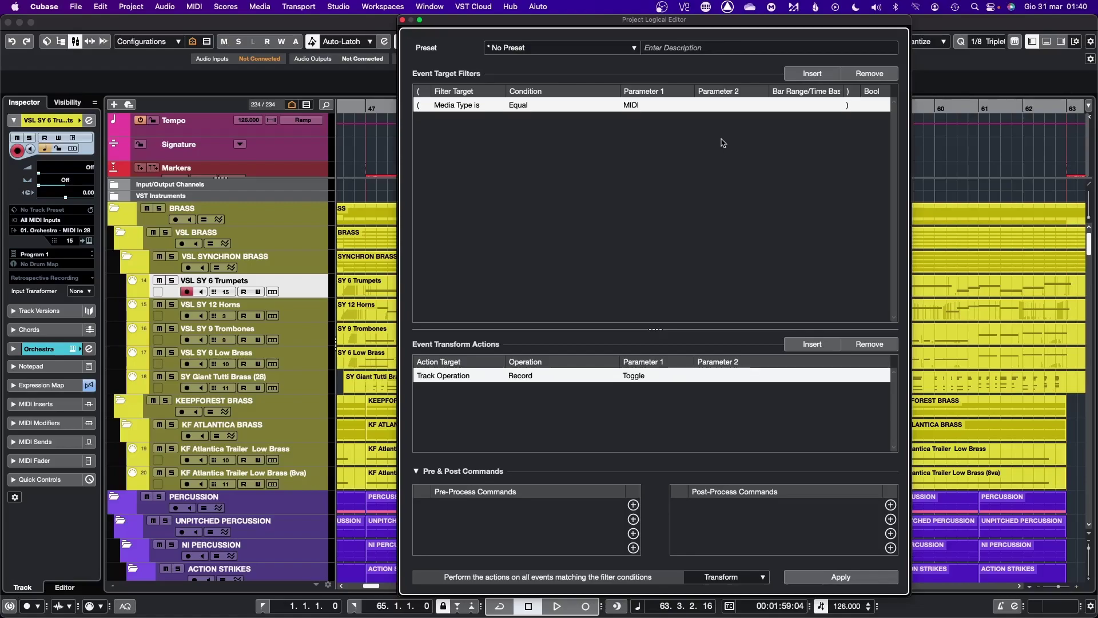
{"action": "left_click", "coordinate": [812, 74]}
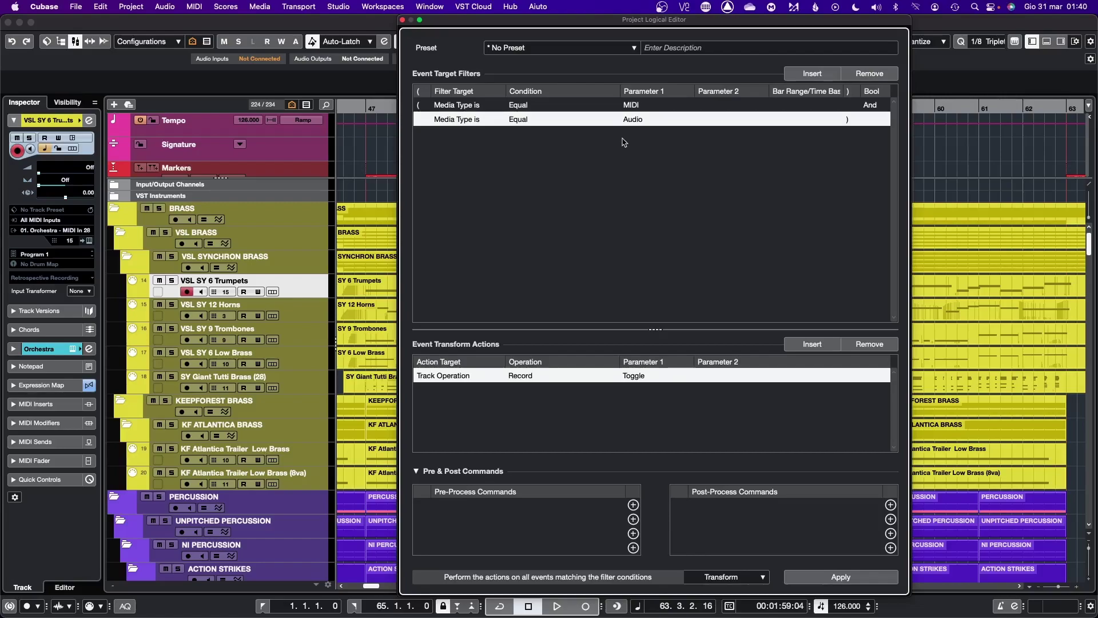
{"action": "left_click", "coordinate": [634, 121]}
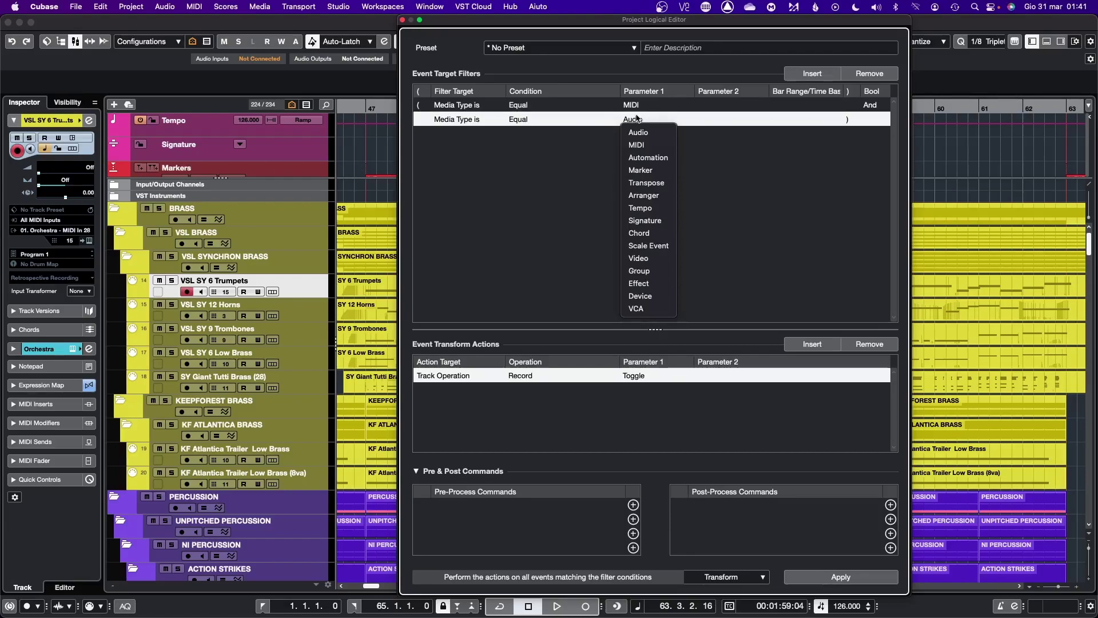
{"action": "left_click", "coordinate": [778, 155]}
{"action": "key", "text": "Delete"}
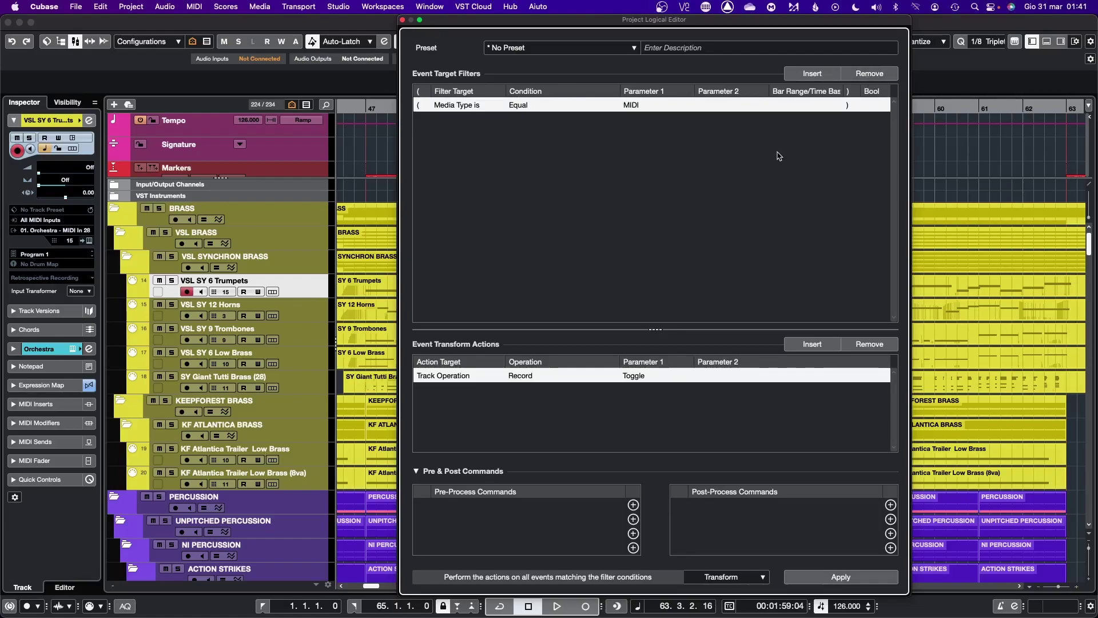
Set the action to Name, Prepend, Renumber 1, apply it, and scroll through the numbered tracks.
{"action": "left_click", "coordinate": [451, 380]}
{"action": "left_click", "coordinate": [428, 427]}
{"action": "left_click", "coordinate": [526, 379]}
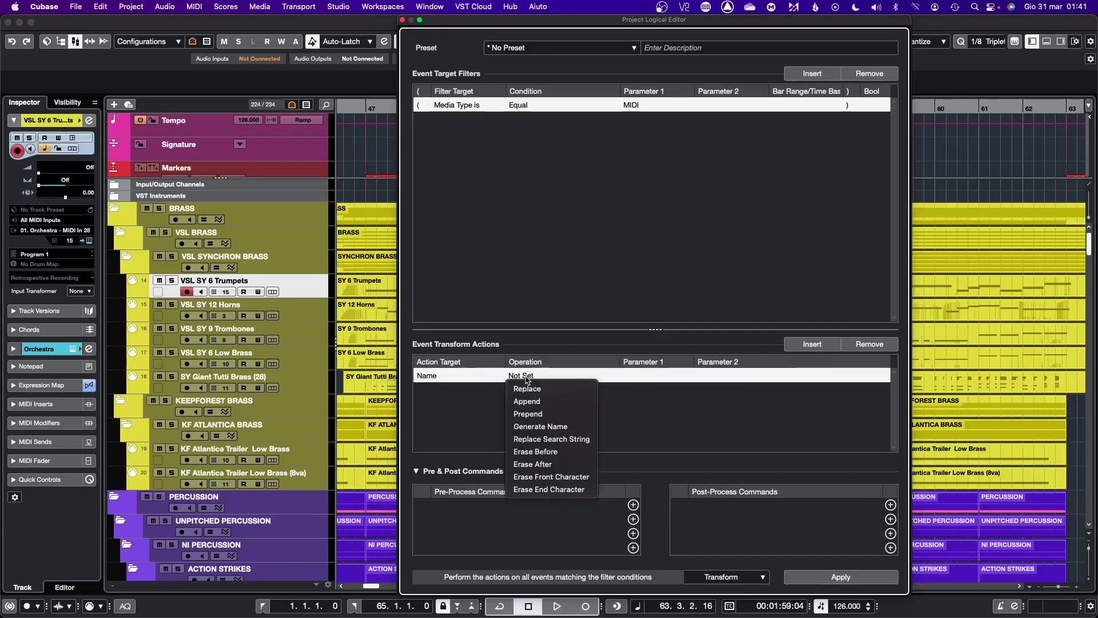
{"action": "left_click", "coordinate": [529, 414]}
{"action": "left_click", "coordinate": [689, 375]}
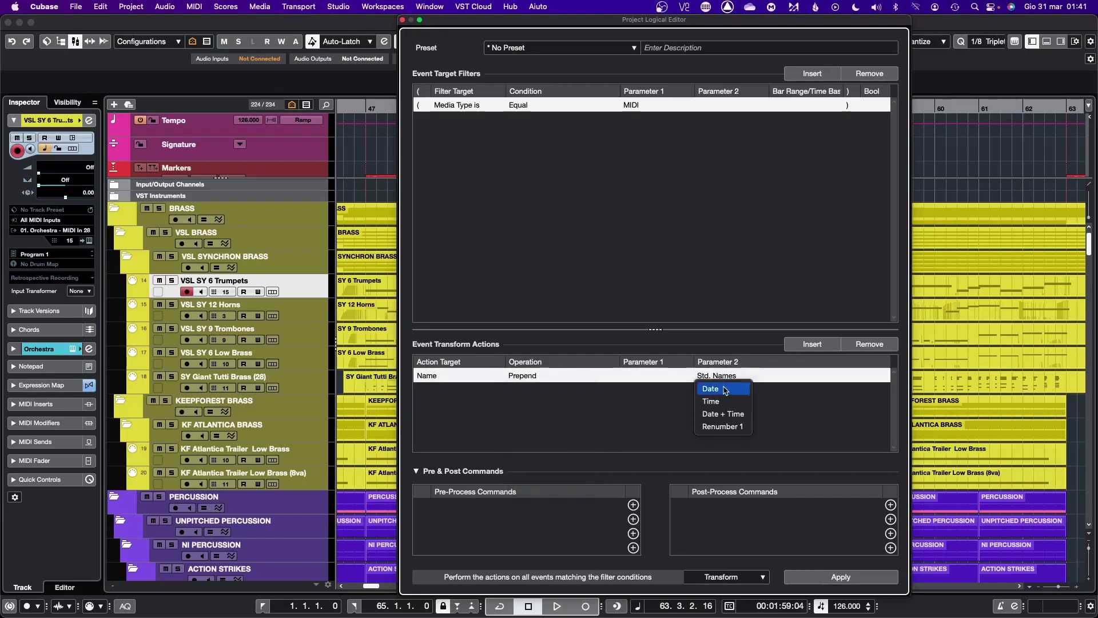
{"action": "left_click", "coordinate": [723, 428]}
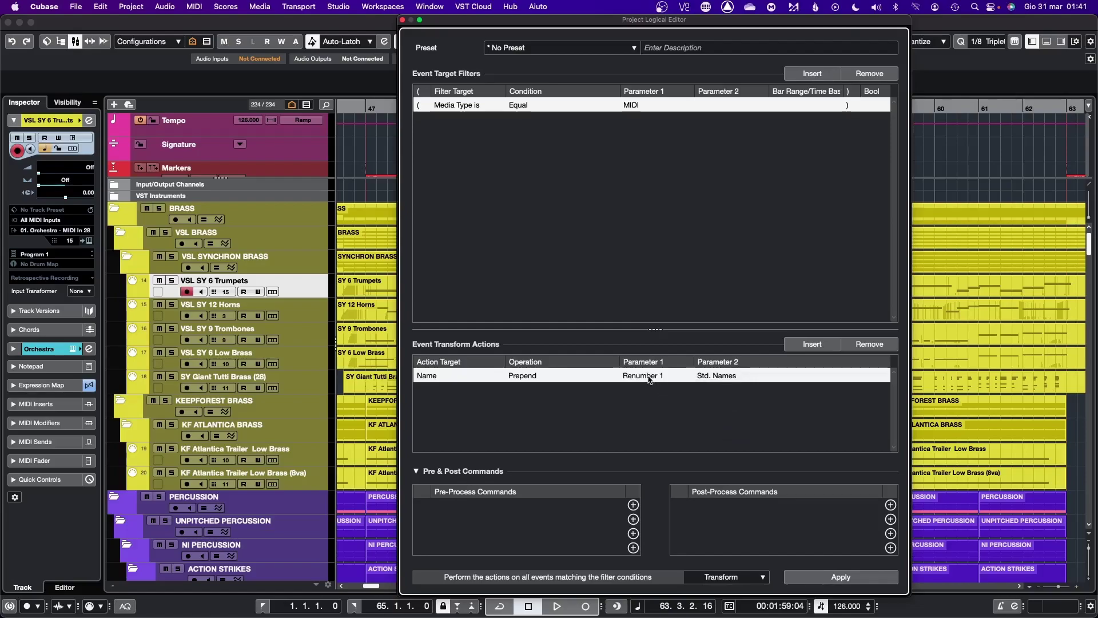
{"action": "left_click", "coordinate": [844, 572]}
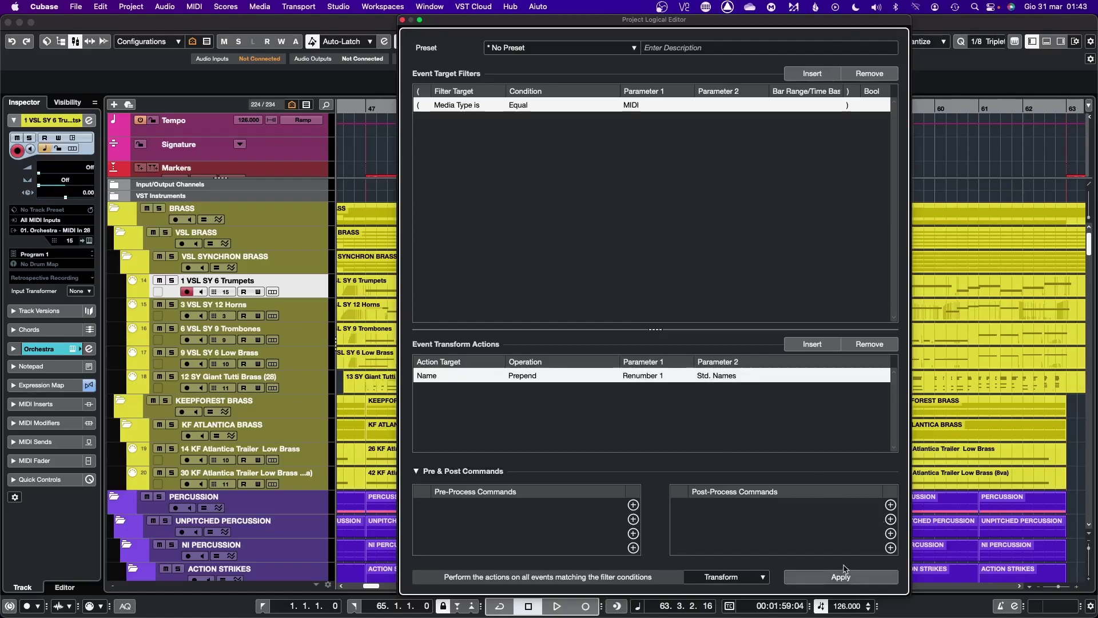
{"action": "scroll", "coordinate": [206, 450], "scroll_direction": "down", "scroll_amount": 15}
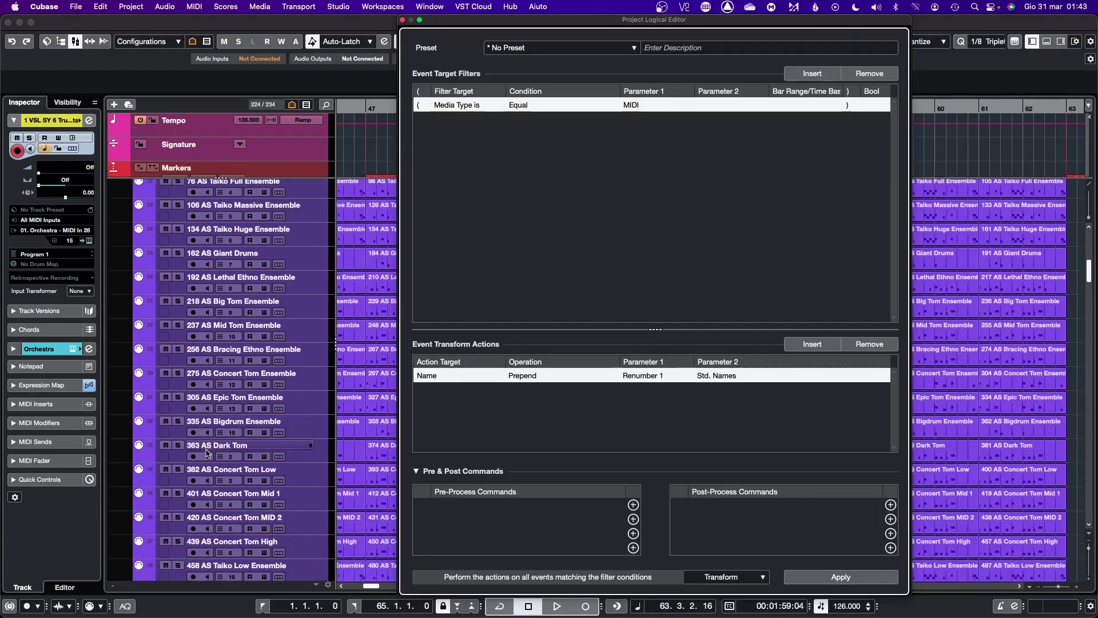
{"action": "scroll", "coordinate": [207, 450], "scroll_direction": "down", "scroll_amount": 10}
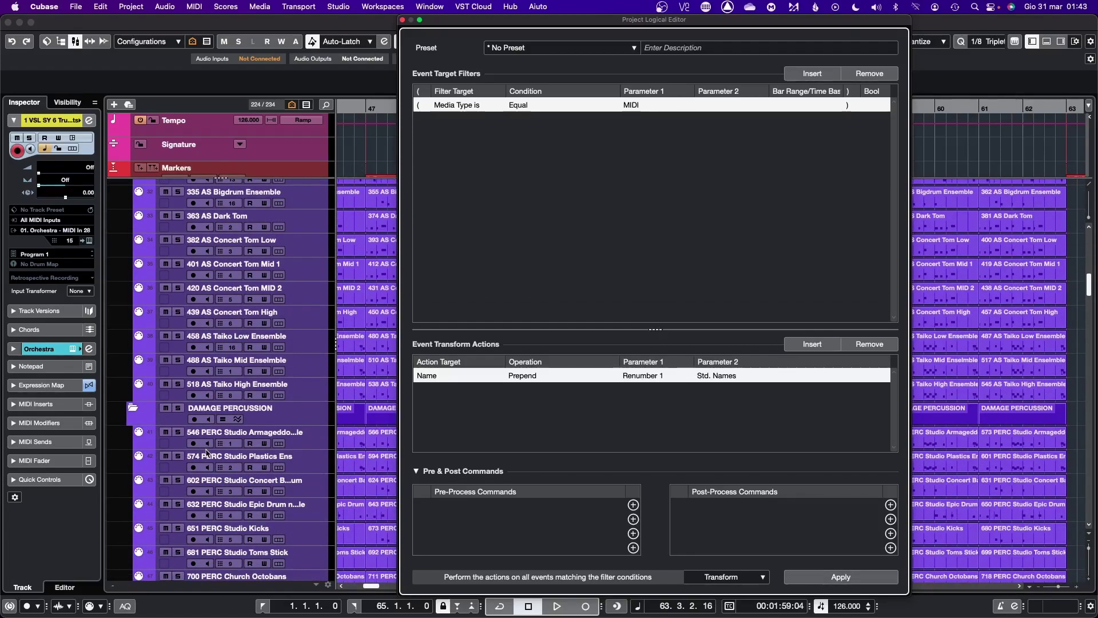
{"action": "scroll", "coordinate": [206, 450], "scroll_direction": "down", "scroll_amount": 10}
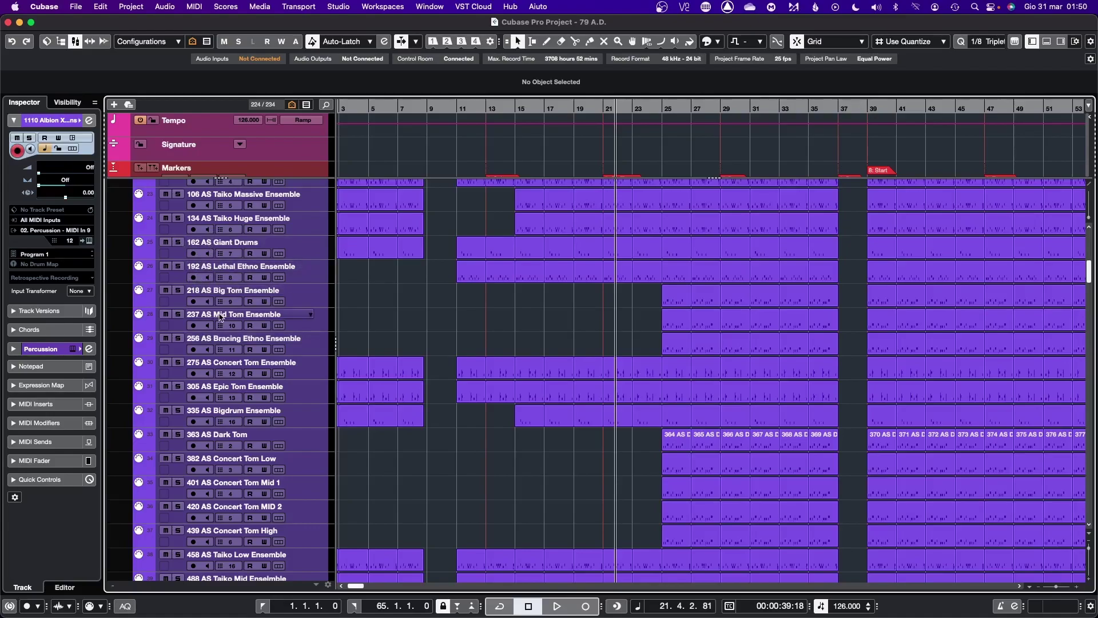
{"action": "scroll", "coordinate": [228, 320], "scroll_direction": "down", "scroll_amount": 20}
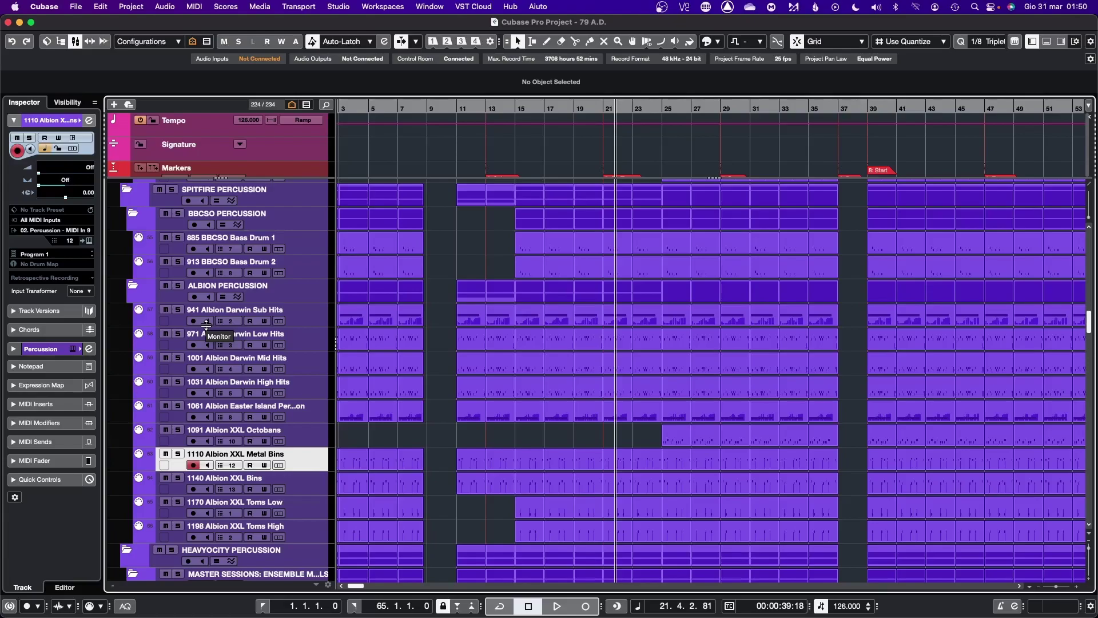
{"action": "scroll", "coordinate": [207, 324], "scroll_direction": "down", "scroll_amount": 10}
{"action": "scroll", "coordinate": [206, 328], "scroll_direction": "down", "scroll_amount": 20}
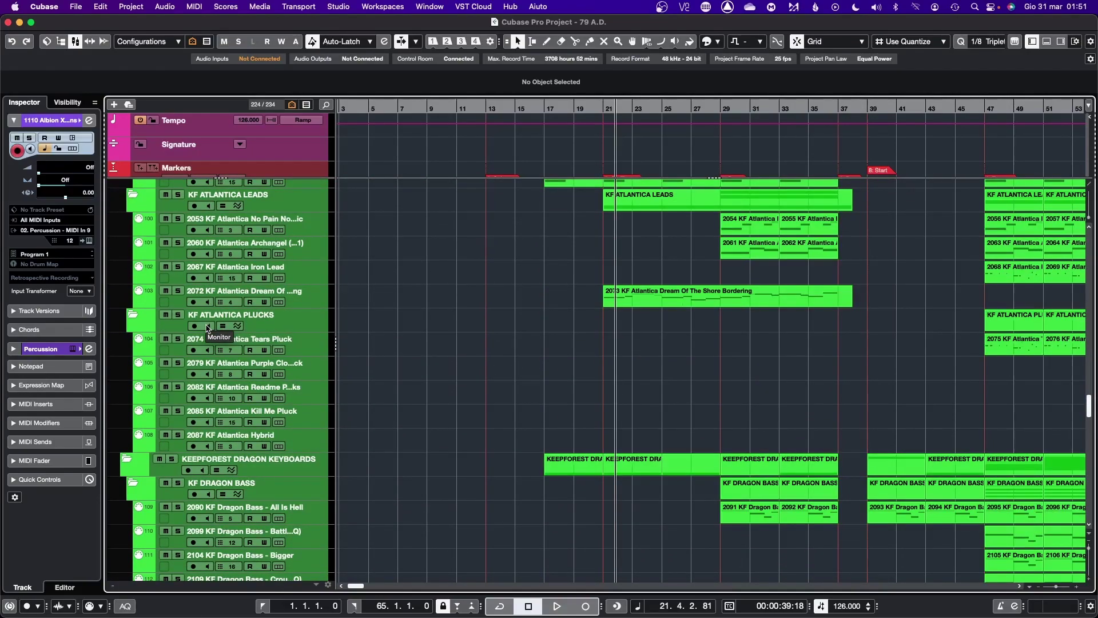
{"action": "scroll", "coordinate": [207, 327], "scroll_direction": "down", "scroll_amount": 10}
{"action": "scroll", "coordinate": [463, 284], "scroll_direction": "down", "scroll_amount": 1}
{"action": "left_click", "coordinate": [463, 284]}
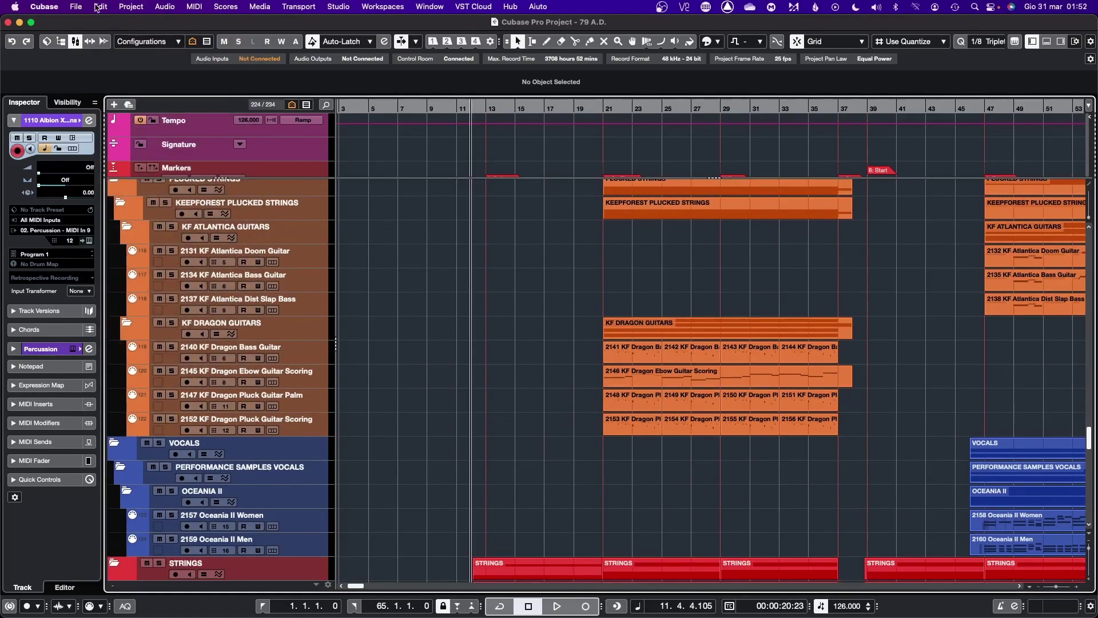
Open Render in Place settings, choose Complete Signal Path + Master FX, and shift the dialog left.
{"action": "left_click", "coordinate": [99, 7]}
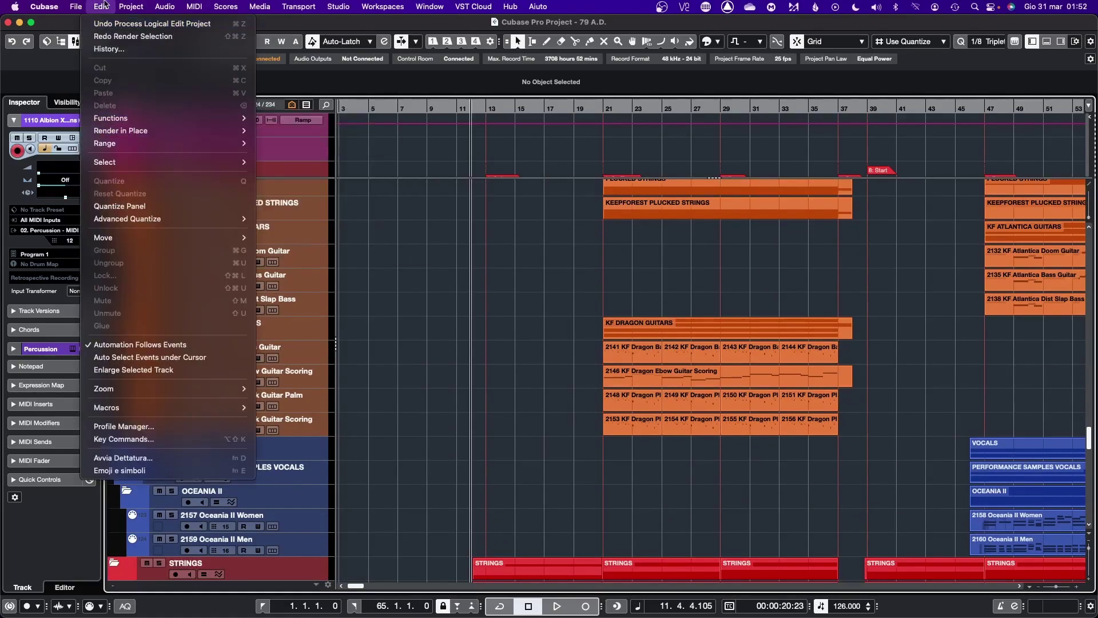
{"action": "mouse_move", "coordinate": [138, 131]}
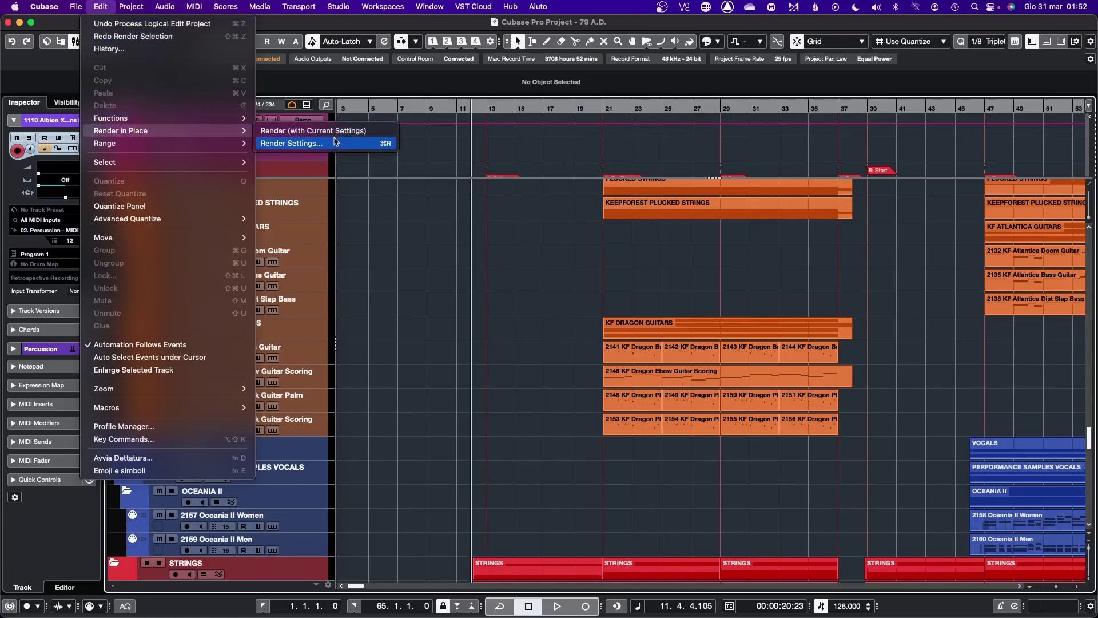
{"action": "left_click", "coordinate": [335, 147]}
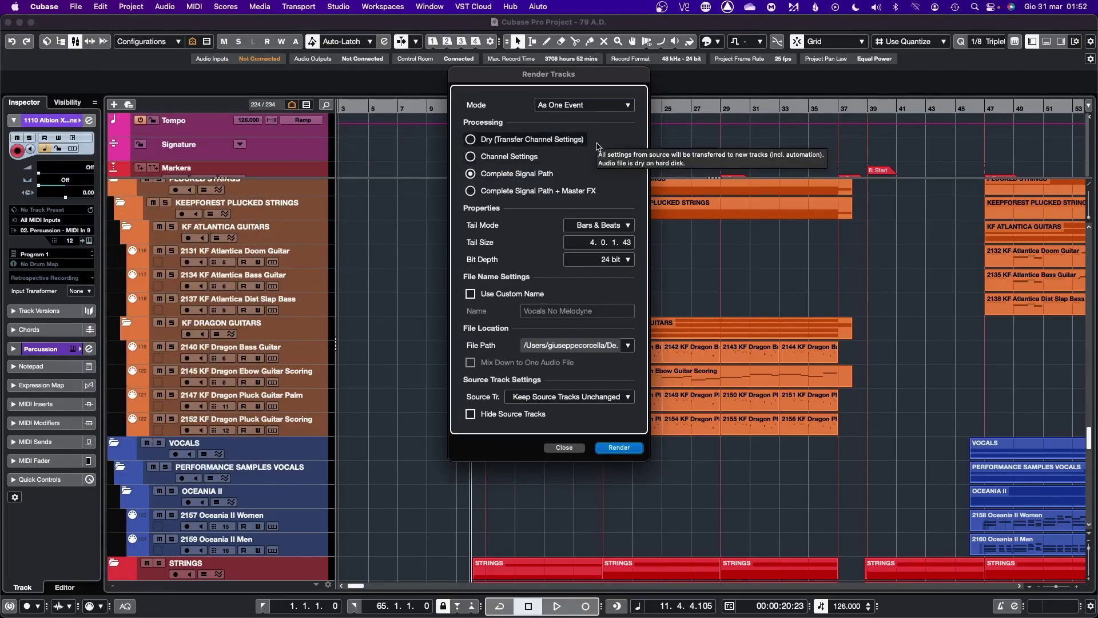
{"action": "left_click", "coordinate": [538, 190]}
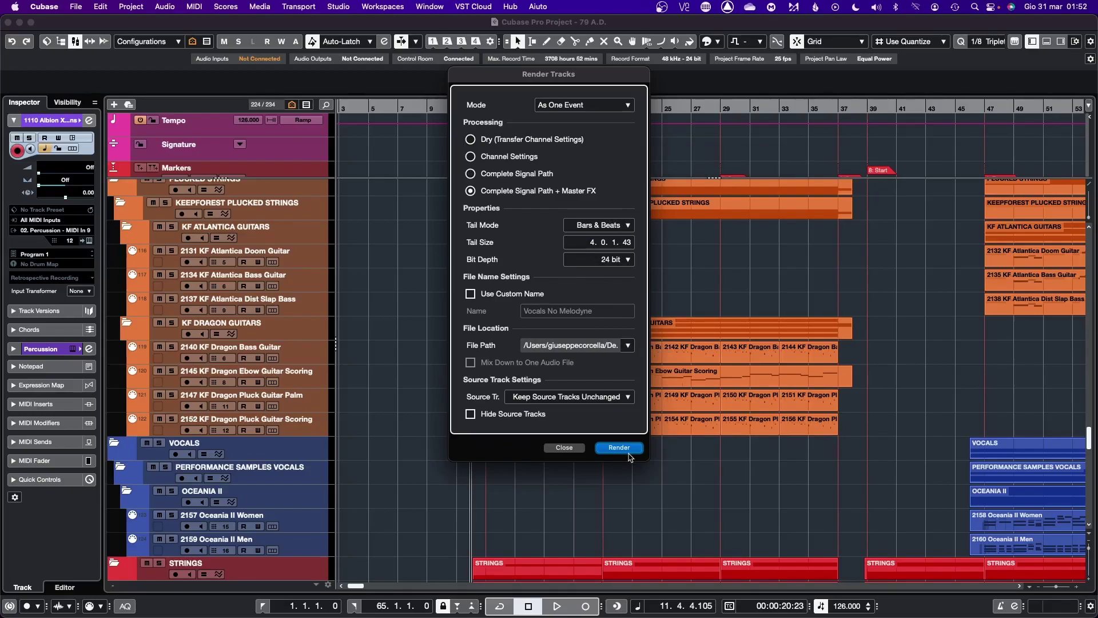
{"action": "left_click_drag", "start_coordinate": [514, 78], "coordinate": [447, 84]}
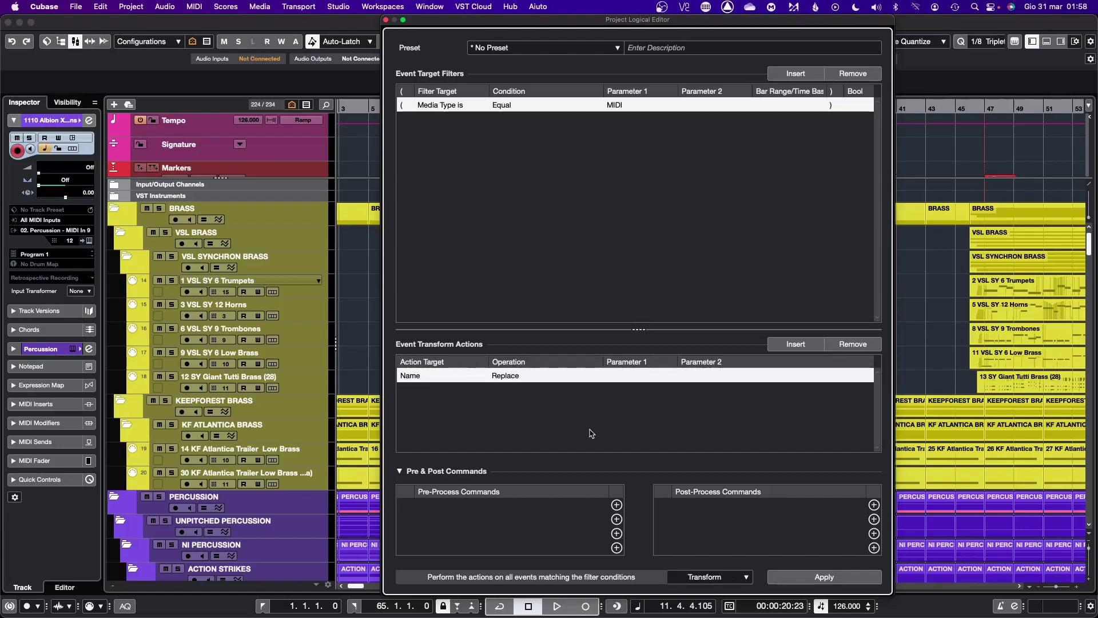
Switch the Name operation to Erase Front Character and apply it three times.
{"action": "left_click", "coordinate": [525, 378]}
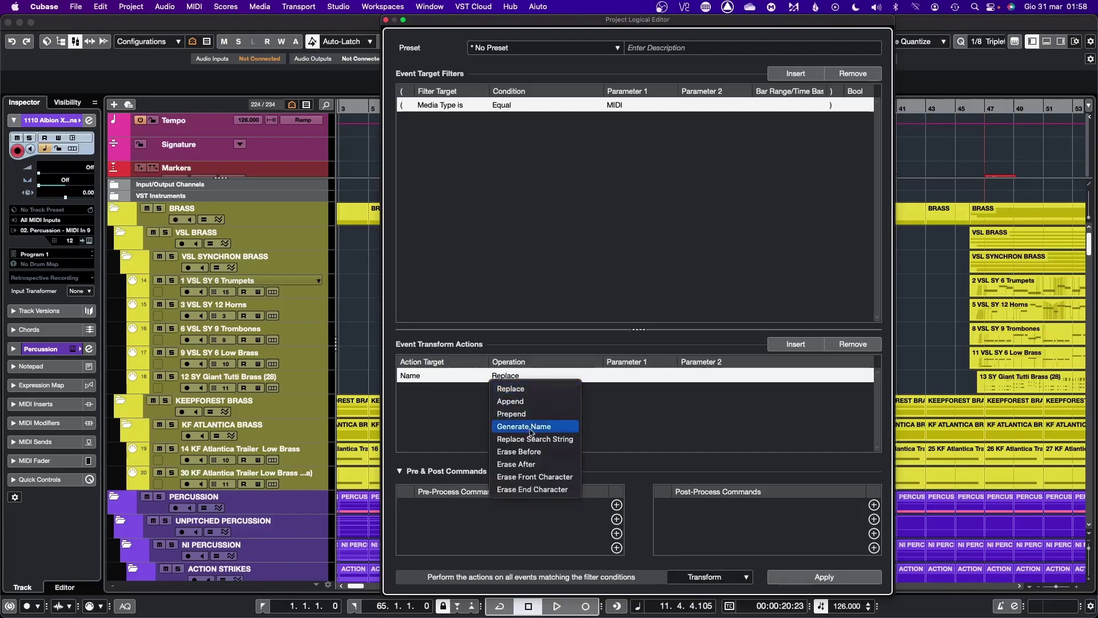
{"action": "left_click", "coordinate": [546, 477]}
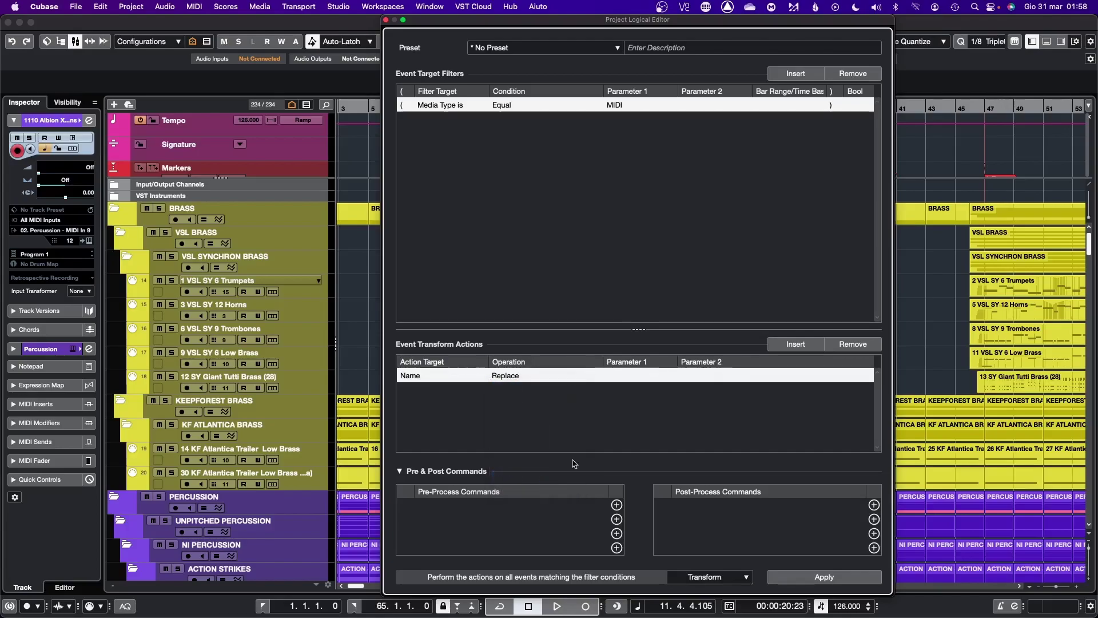
{"action": "left_click", "coordinate": [822, 579]}
{"action": "left_click", "coordinate": [822, 578]}
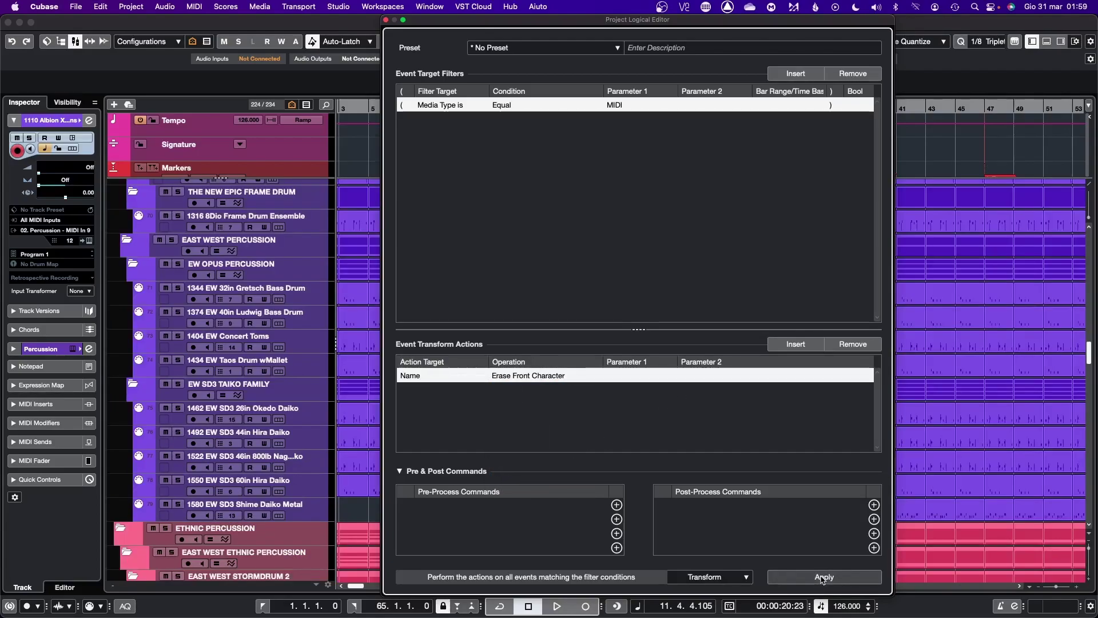
{"action": "left_click", "coordinate": [822, 579]}
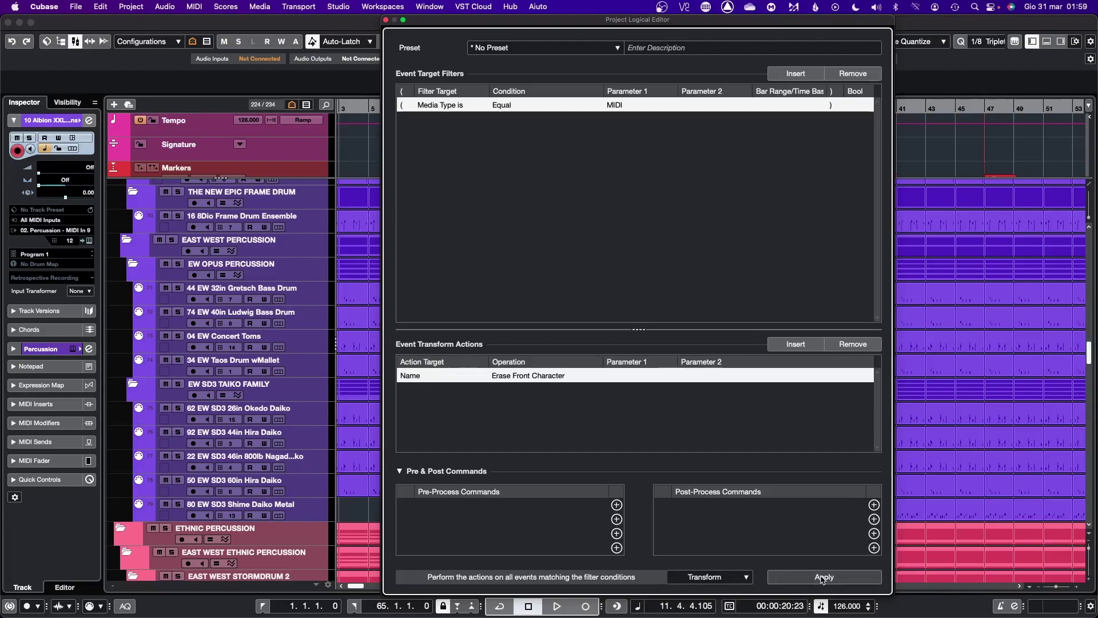
{"action": "left_click", "coordinate": [823, 579]}
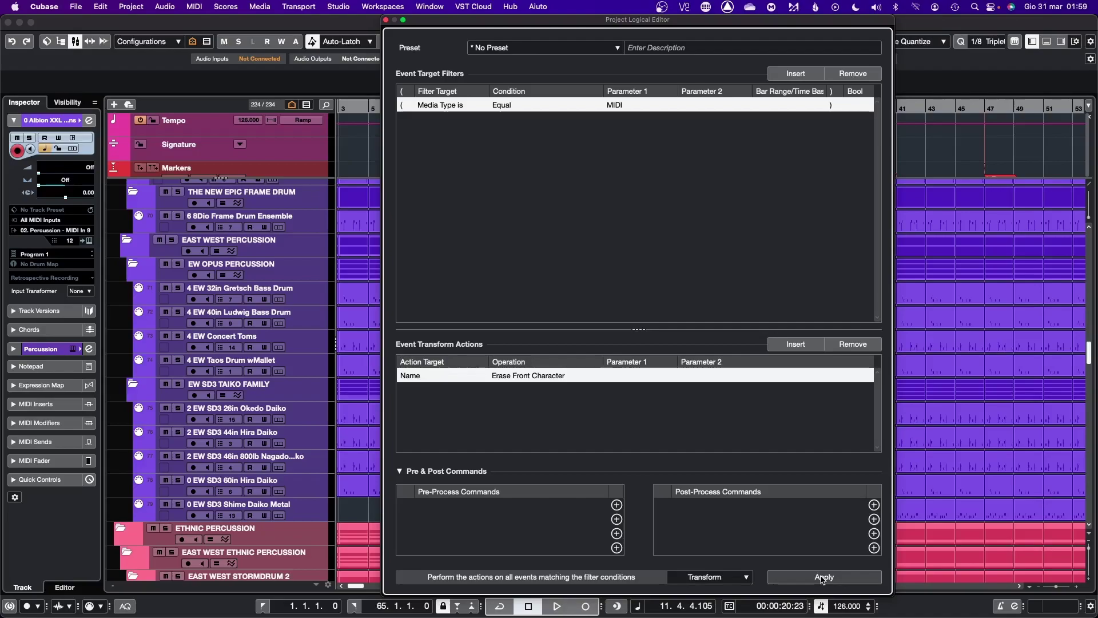
Undo the front-character erasures on the track names.
{"action": "left_click", "coordinate": [620, 104]}
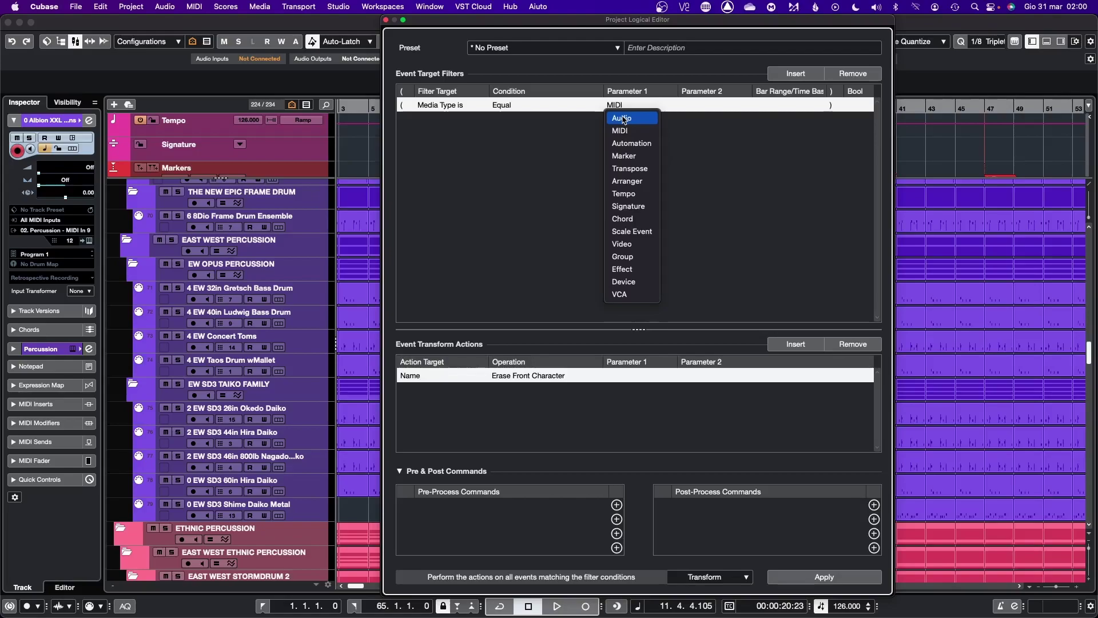
{"action": "key", "text": "Escape"}
{"action": "key", "text": "super+z"}
Switch to Prepend with Renumber 1000, apply it, and scroll to check the four-digit prefixes.
{"action": "left_click", "coordinate": [532, 376]}
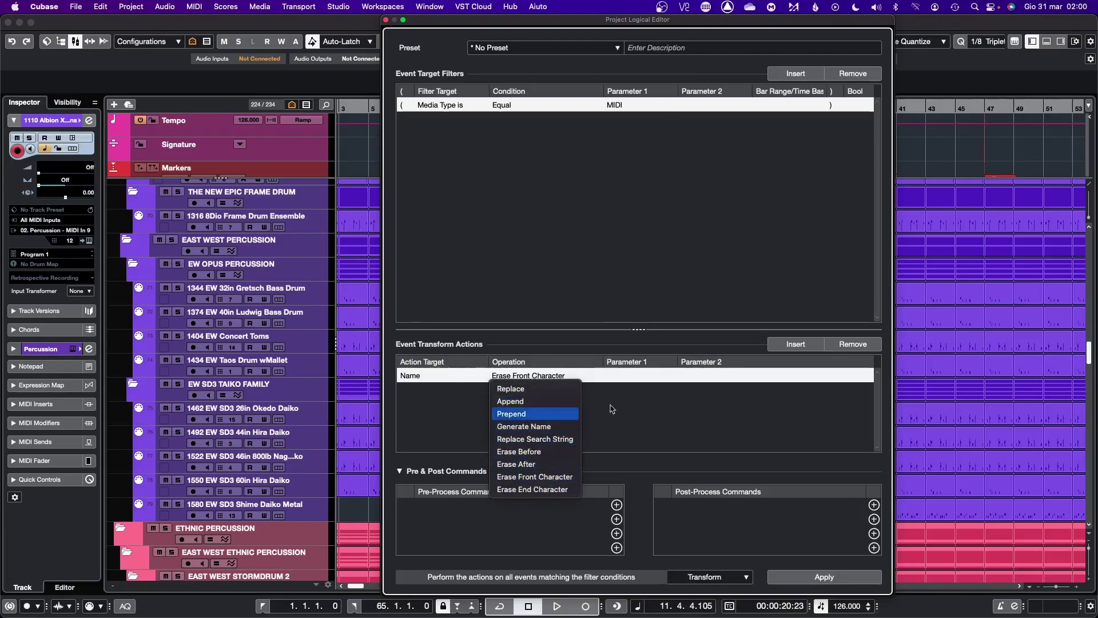
{"action": "left_click", "coordinate": [518, 413]}
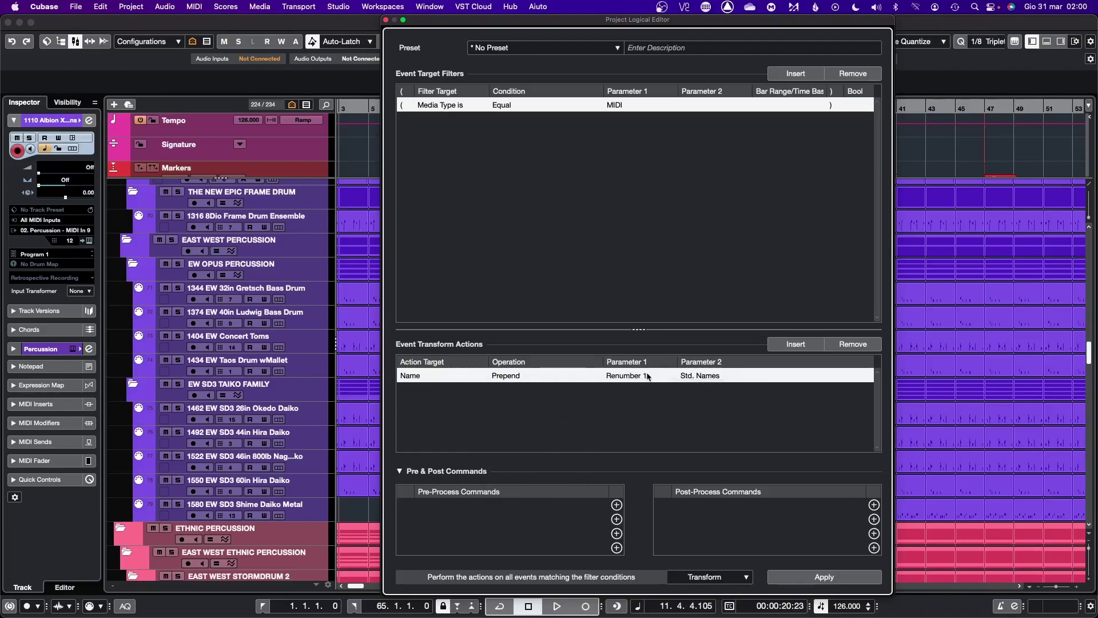
{"action": "left_click", "coordinate": [660, 377]}
{"action": "type", "text": "000"}
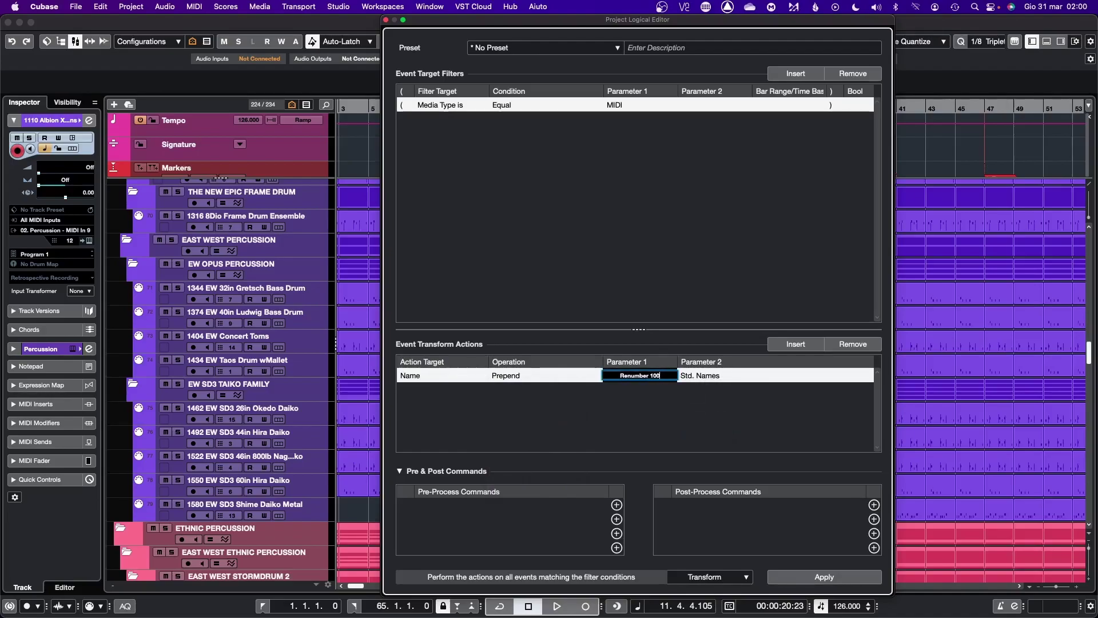
{"action": "left_click", "coordinate": [841, 580]}
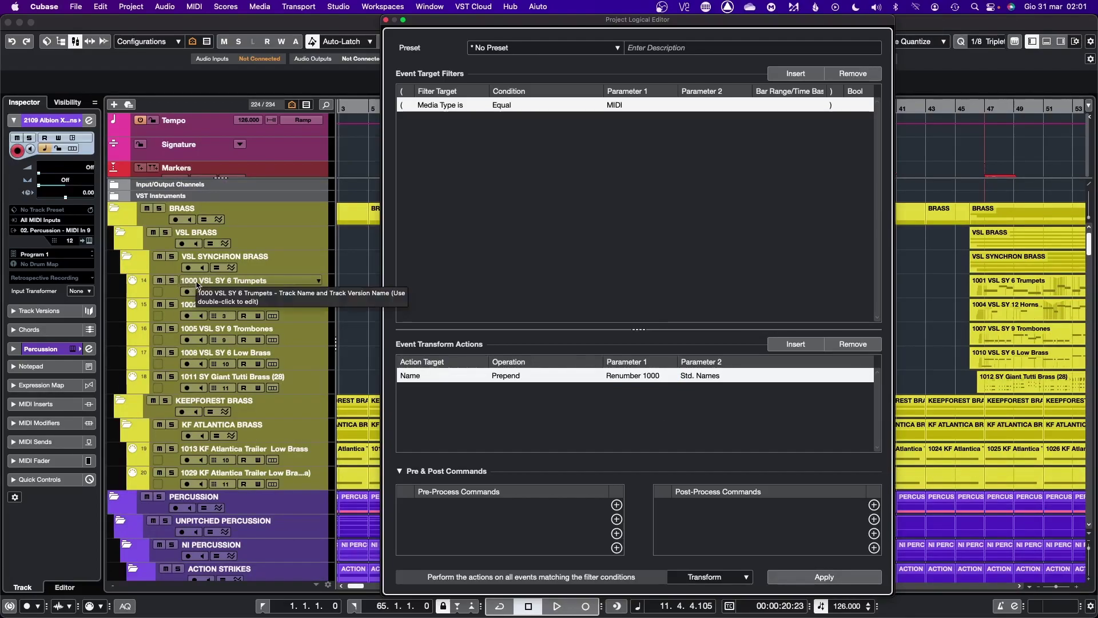
{"action": "scroll", "coordinate": [198, 284], "scroll_direction": "down", "scroll_amount": 15}
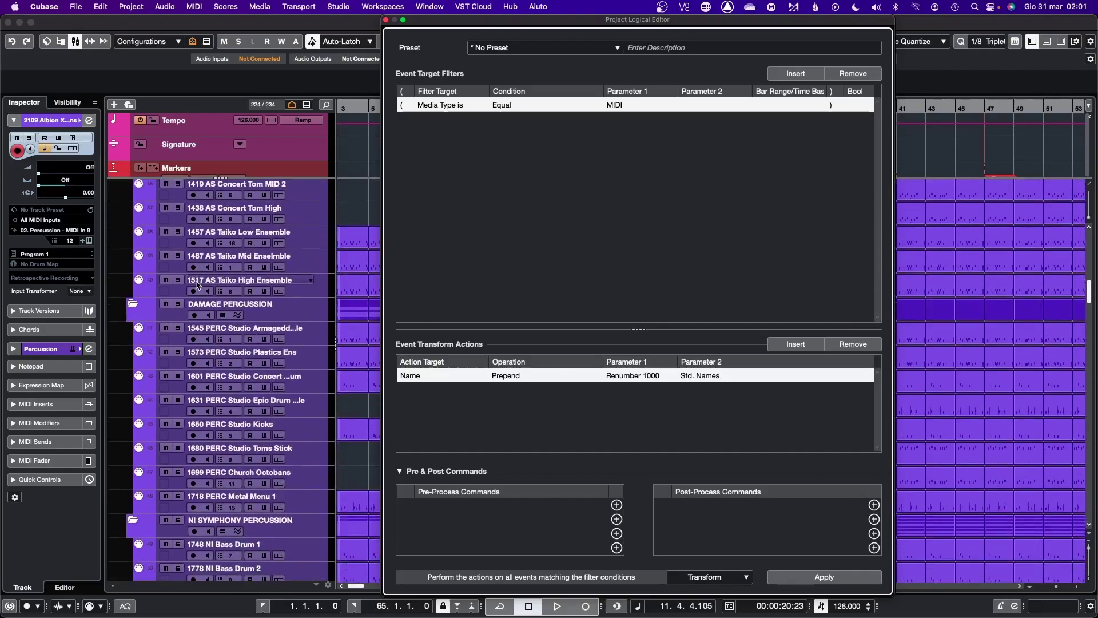
{"action": "scroll", "coordinate": [197, 285], "scroll_direction": "down", "scroll_amount": 15}
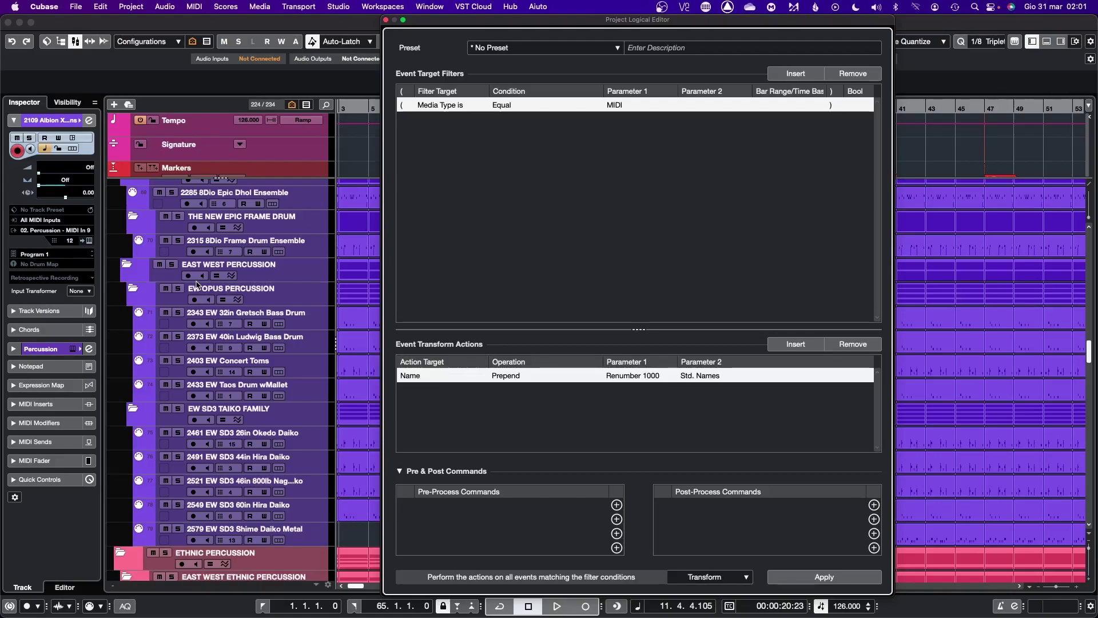
{"action": "scroll", "coordinate": [197, 284], "scroll_direction": "down", "scroll_amount": 15}
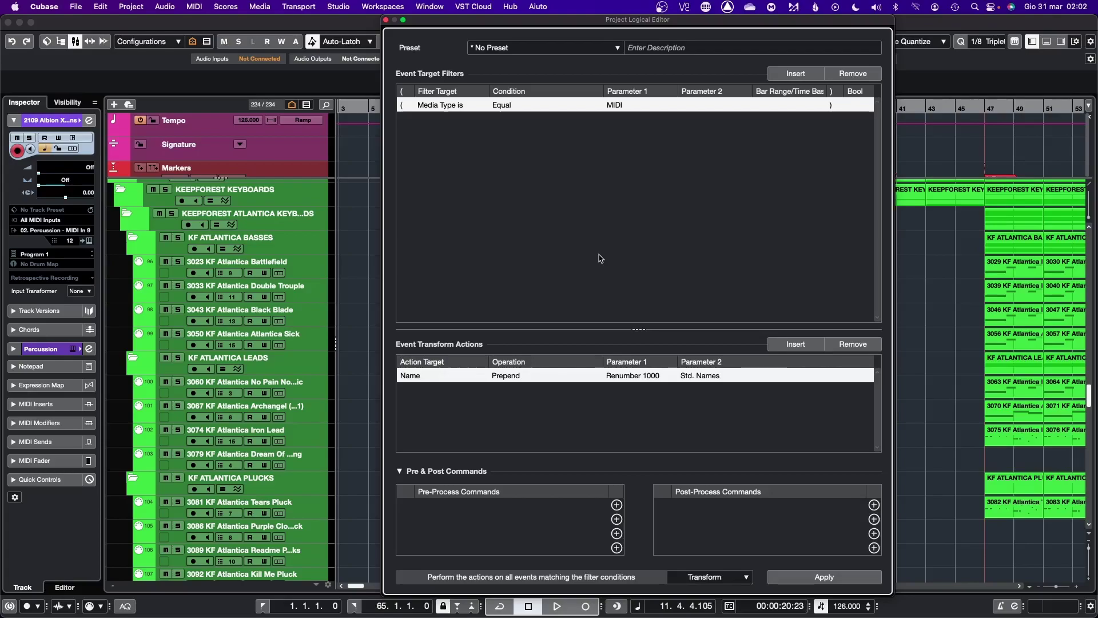
Save the setup as the Naming preset 'Add Number before Track Name' and reload it.
{"action": "left_click", "coordinate": [522, 52]}
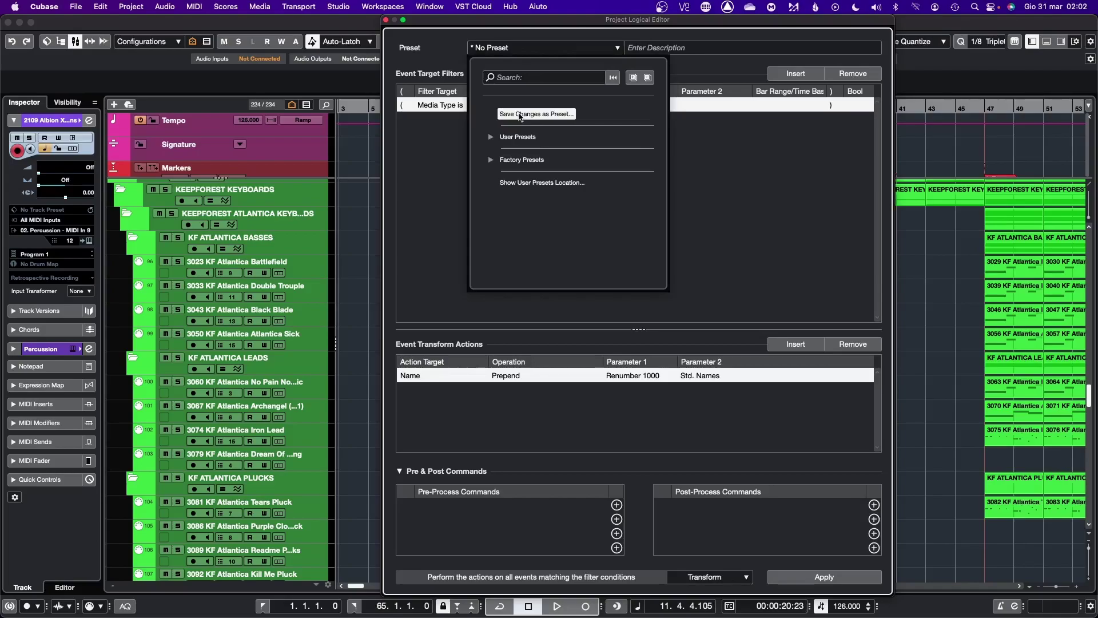
{"action": "left_click", "coordinate": [520, 114]}
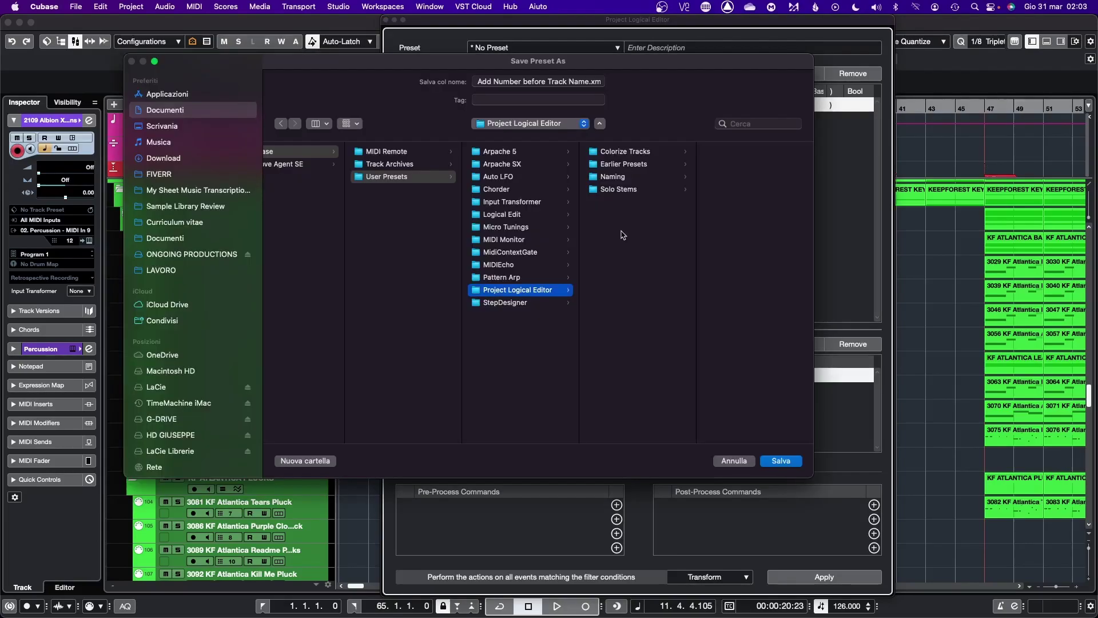
{"action": "key", "text": "Return"}
{"action": "left_click", "coordinate": [568, 50]}
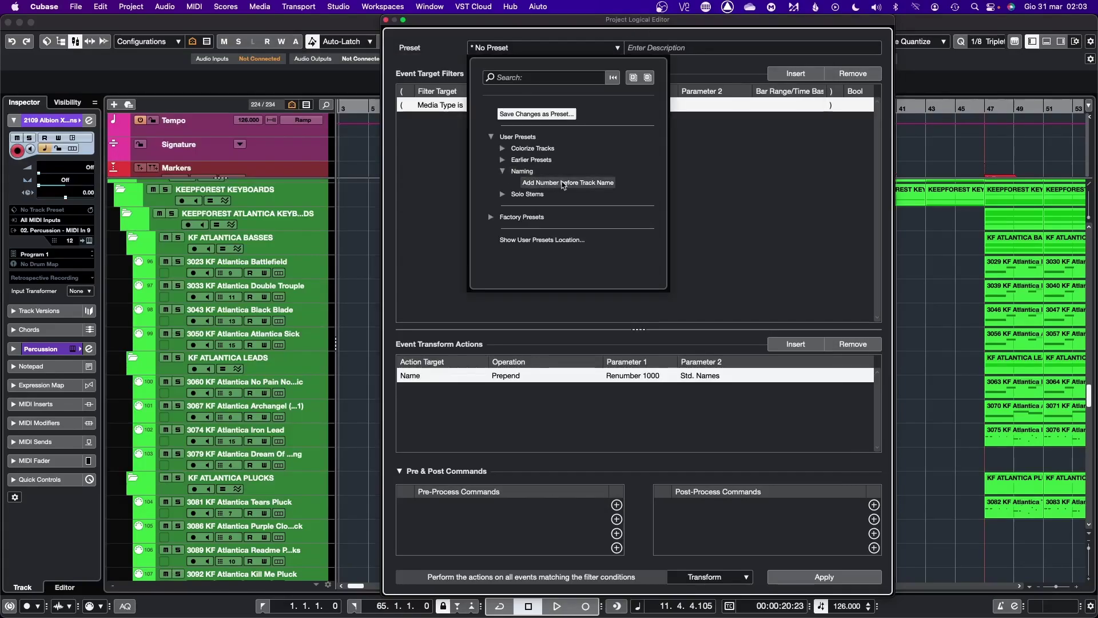
{"action": "left_click", "coordinate": [563, 183]}
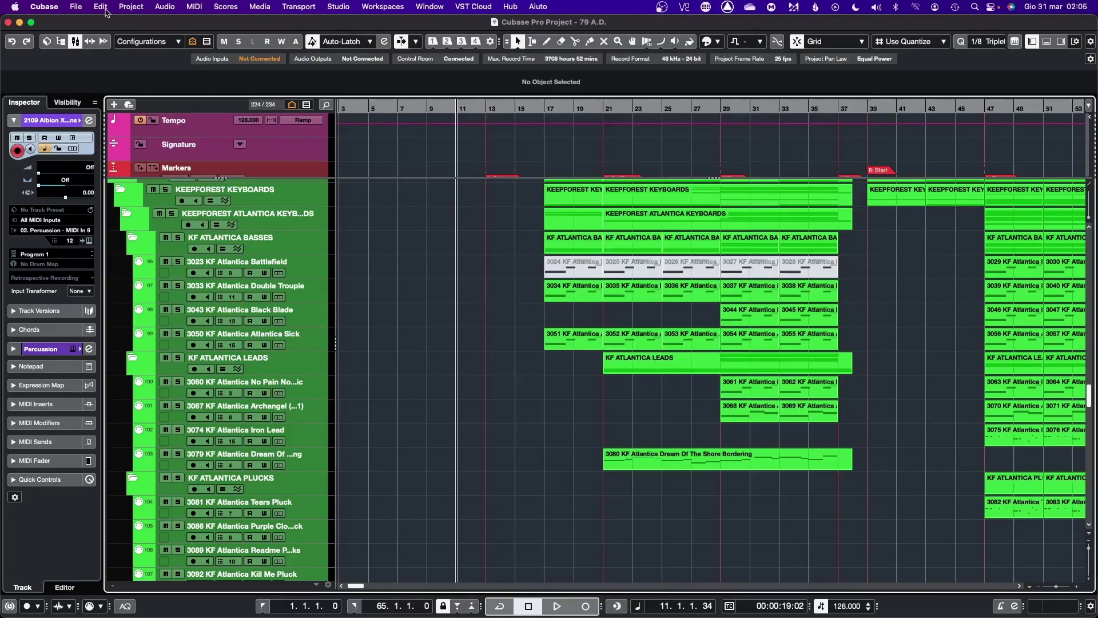
Assign Command+Option+N to the 'Add Number before Track Name' preset in Key Commands.
{"action": "left_click", "coordinate": [103, 9]}
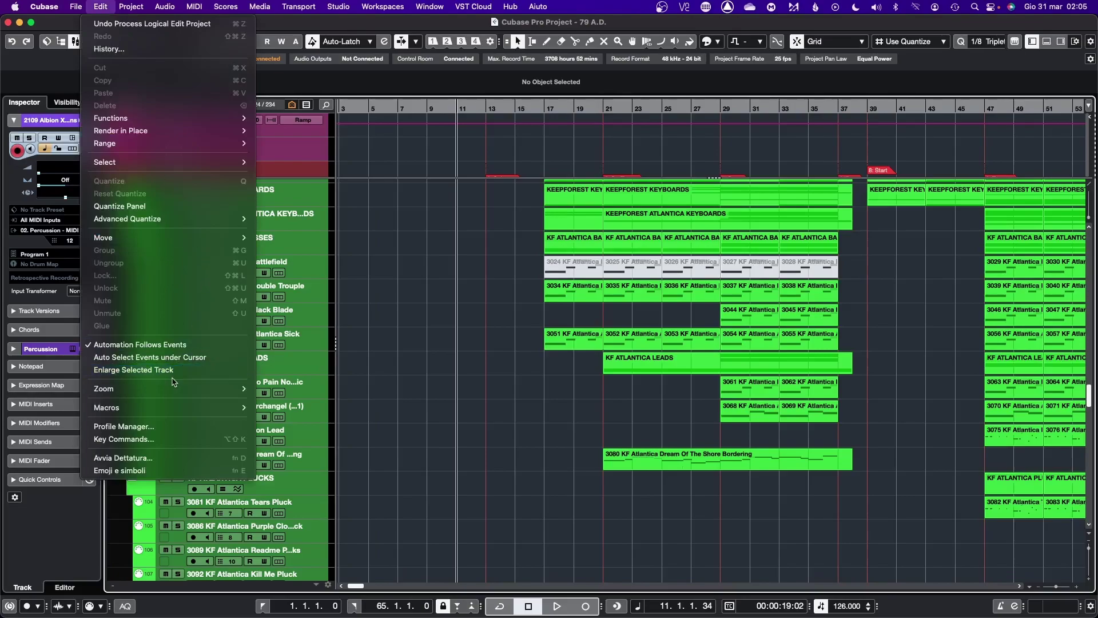
{"action": "mouse_move", "coordinate": [51, 6]}
{"action": "mouse_move", "coordinate": [101, 6]}
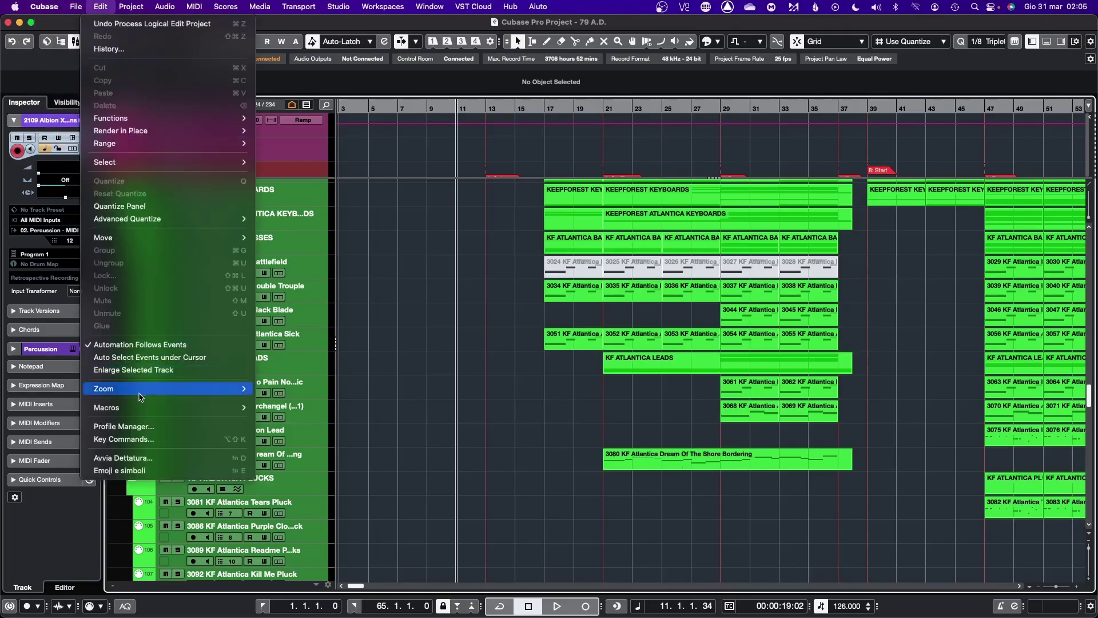
{"action": "left_click", "coordinate": [151, 439]}
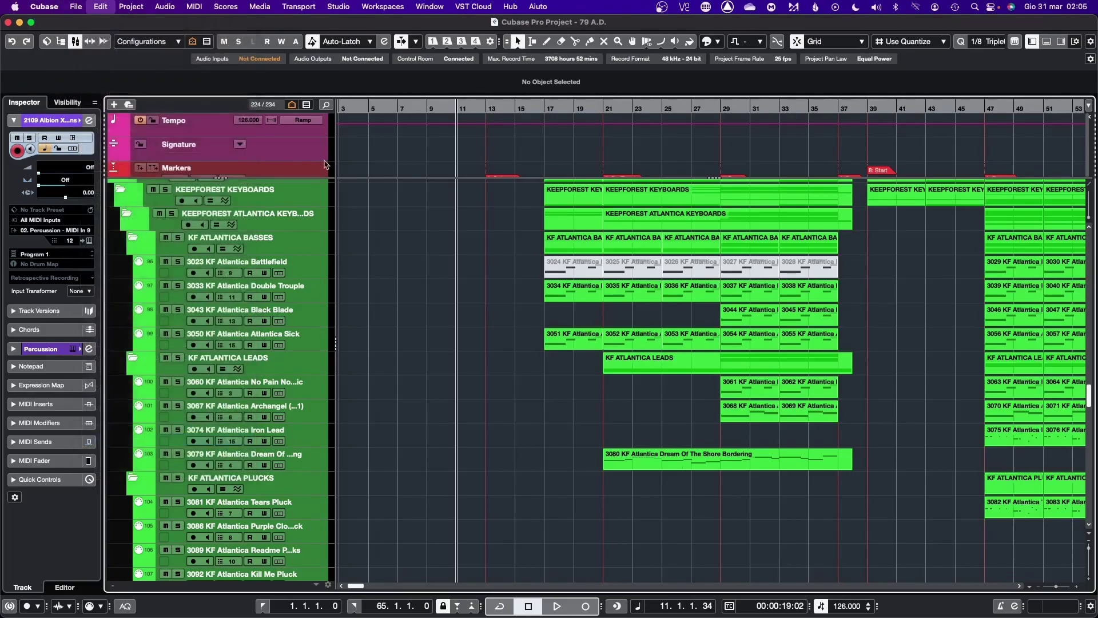
{"action": "type", "text": "add"}
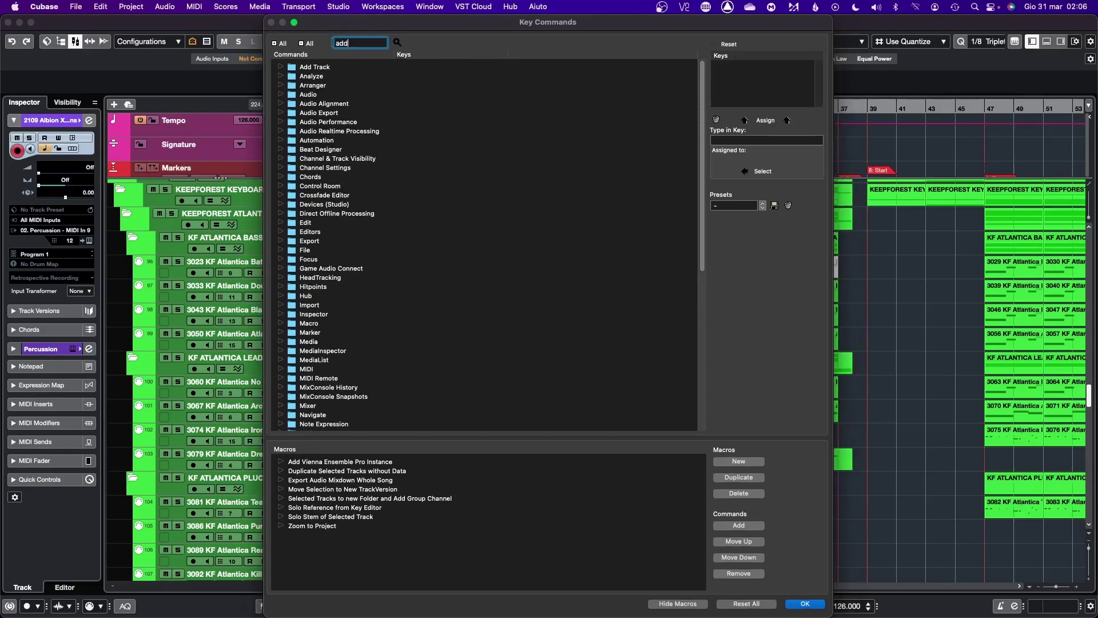
{"action": "type", "text": " number"}
{"action": "key", "text": "Return"}
{"action": "key", "text": "super+alt+n"}
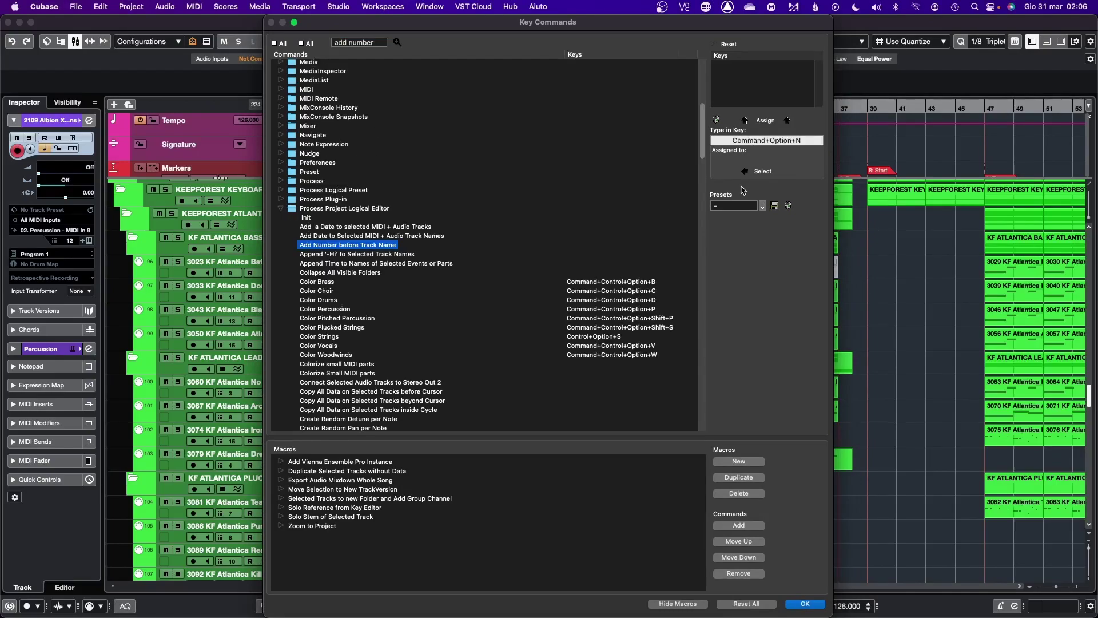
{"action": "left_click", "coordinate": [765, 120]}
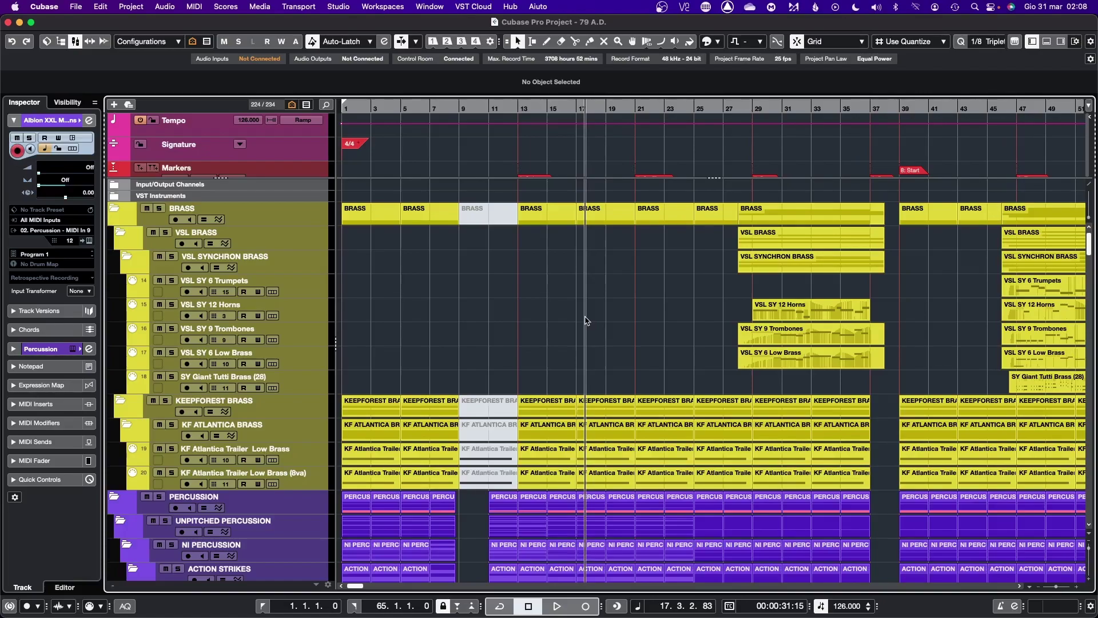
Run the preset with Command+Option+N, check prefixes 1000 to 3366, and move the playhead near bar 8.
{"action": "key", "text": "super+alt+n"}
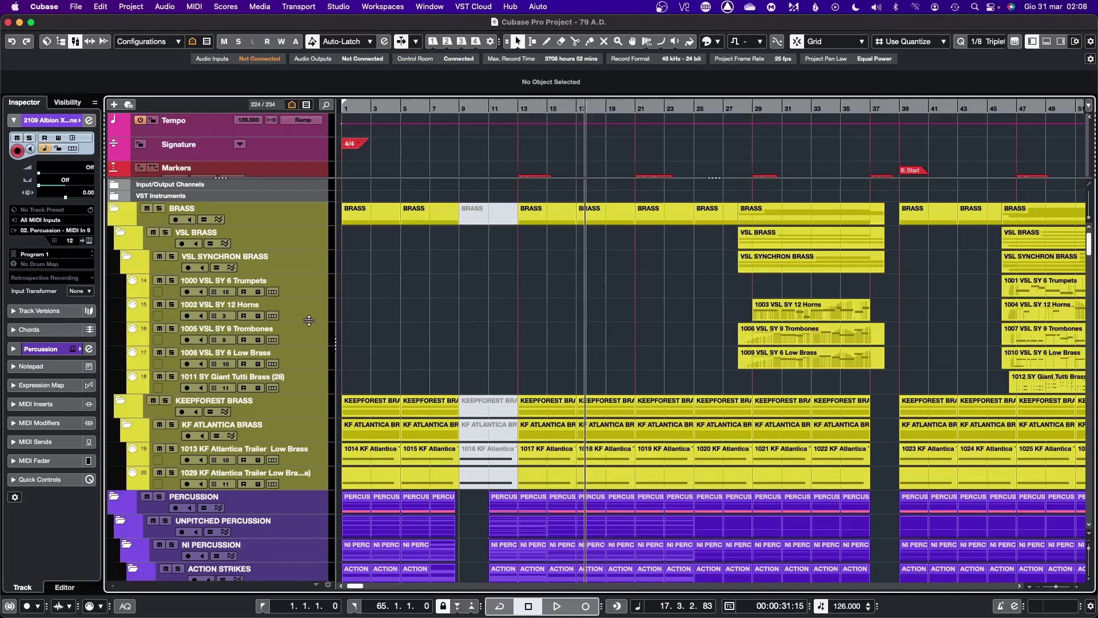
{"action": "scroll", "coordinate": [309, 321], "scroll_direction": "down", "scroll_amount": 20}
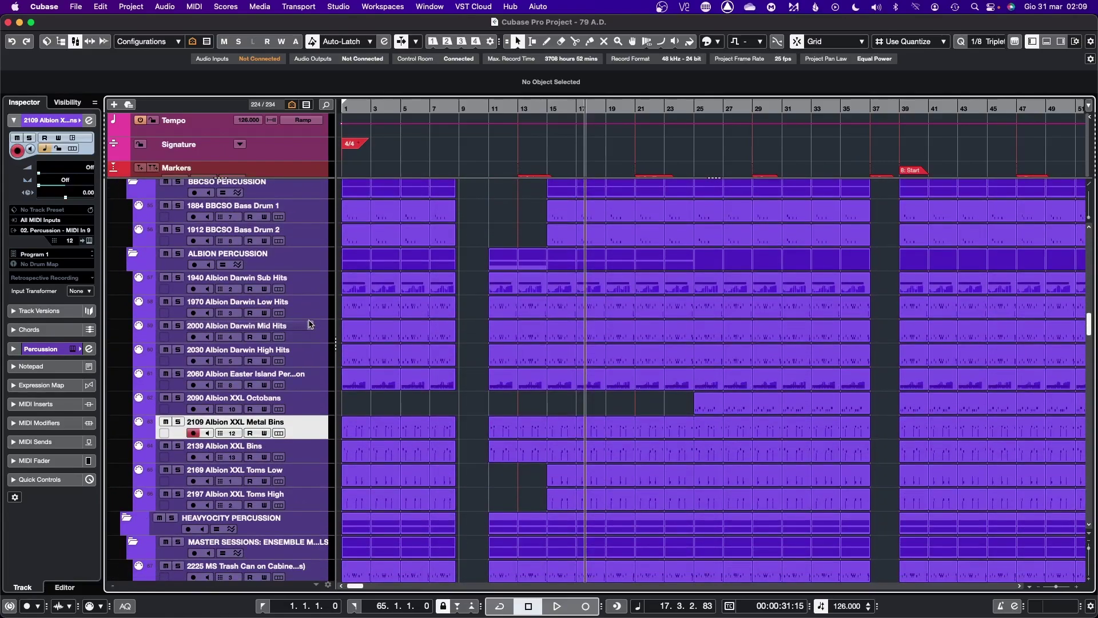
{"action": "scroll", "coordinate": [309, 324], "scroll_direction": "down", "scroll_amount": 20}
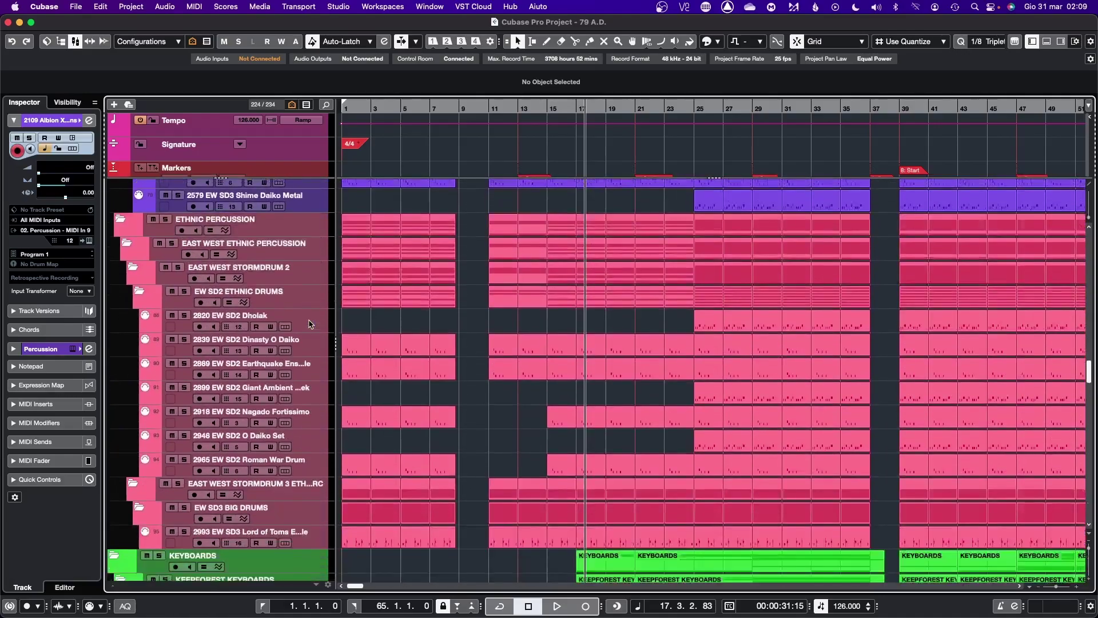
{"action": "scroll", "coordinate": [309, 324], "scroll_direction": "down", "scroll_amount": 20}
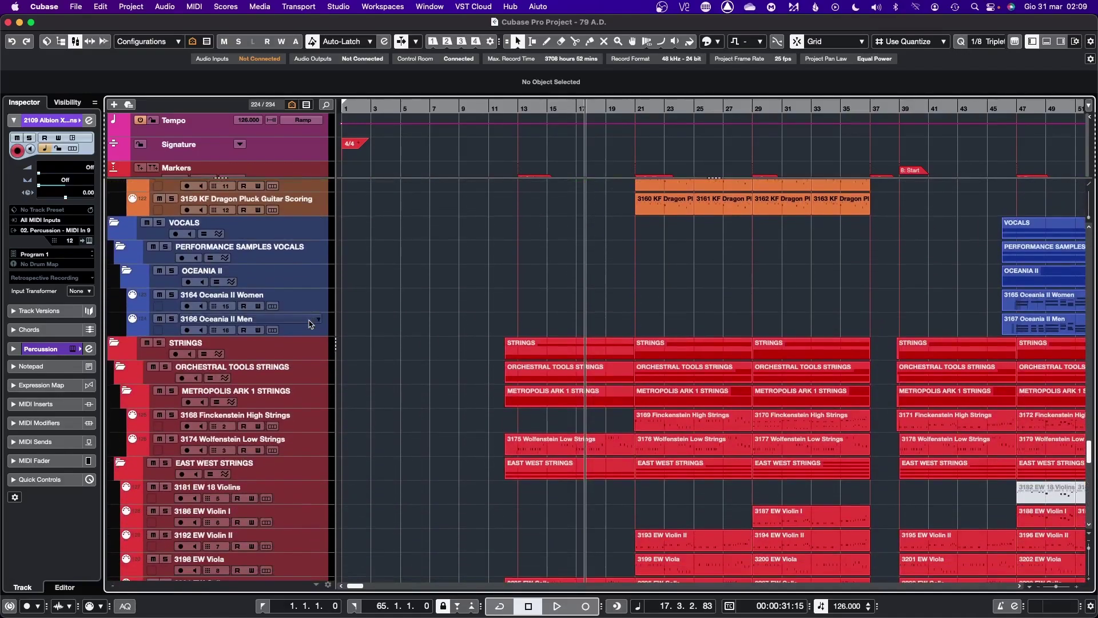
{"action": "scroll", "coordinate": [309, 325], "scroll_direction": "down", "scroll_amount": 10}
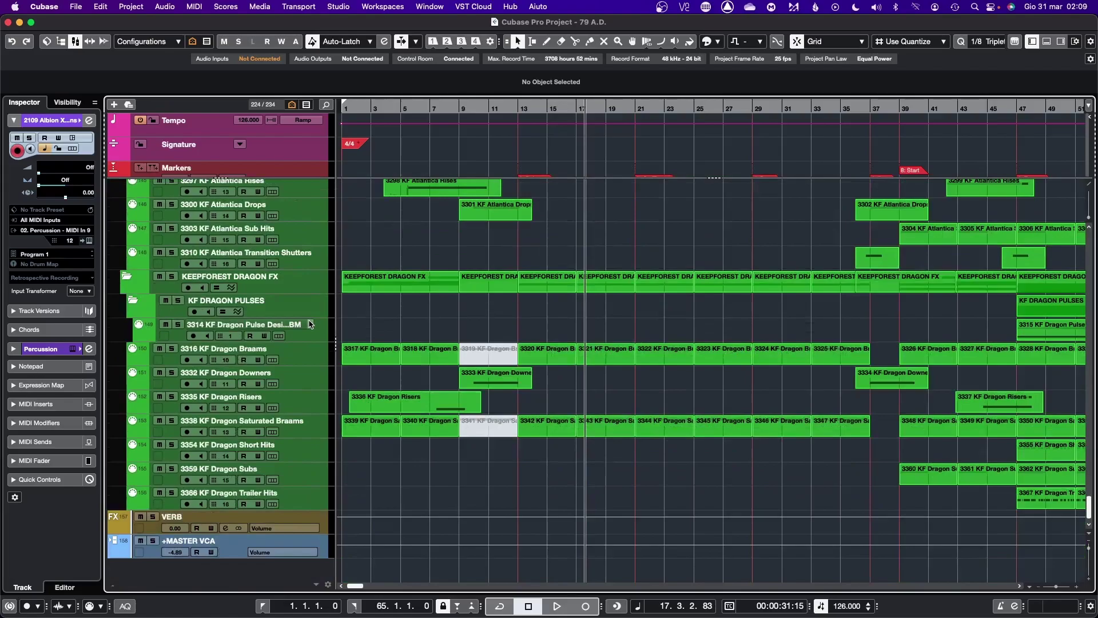
{"action": "left_click", "coordinate": [458, 315]}
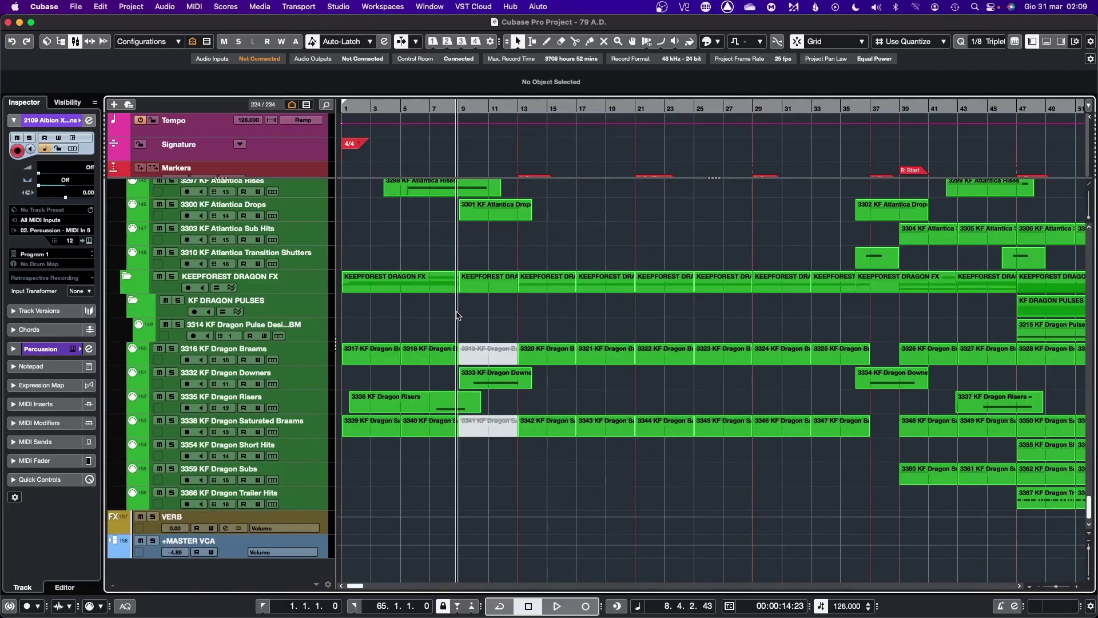